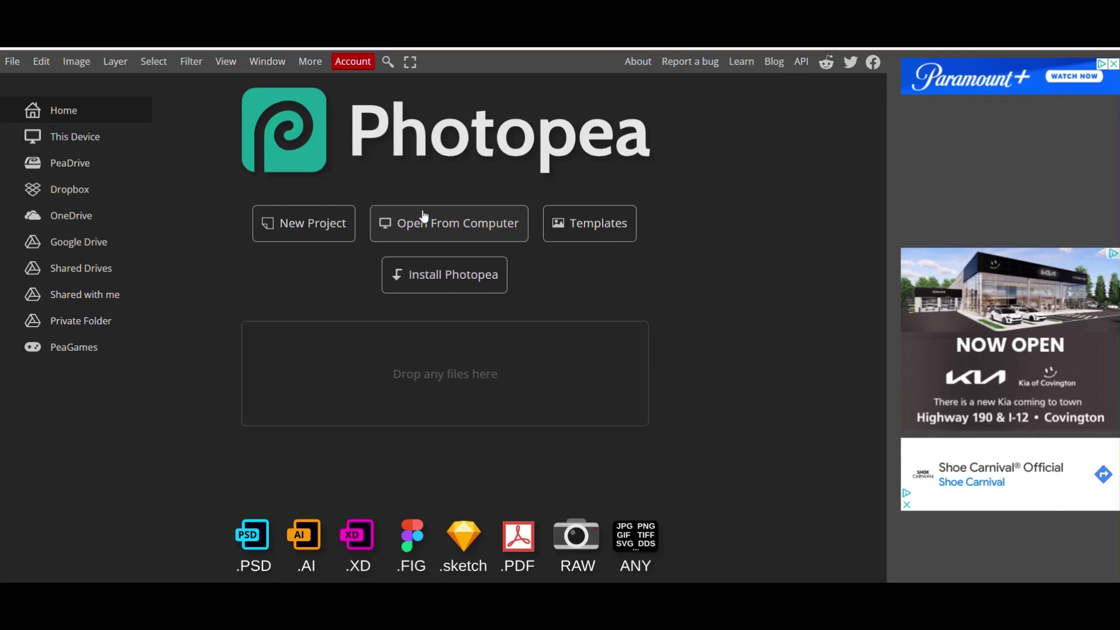
# Step: Open the photo IMG_8345 from the computer
pyautogui.click(466, 231)
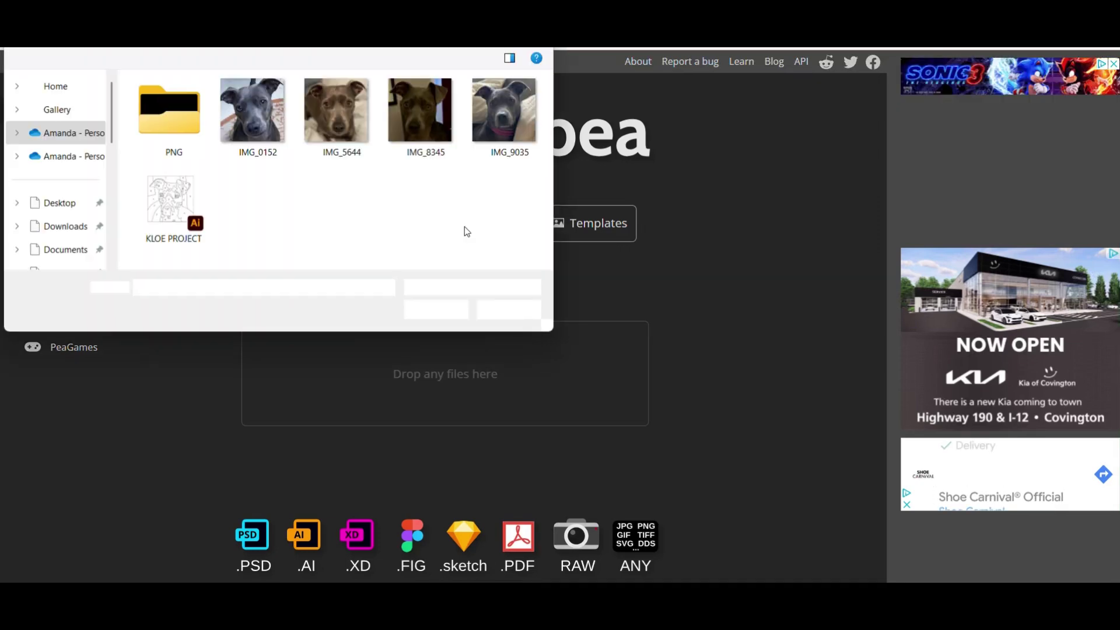
pyautogui.click(423, 120)
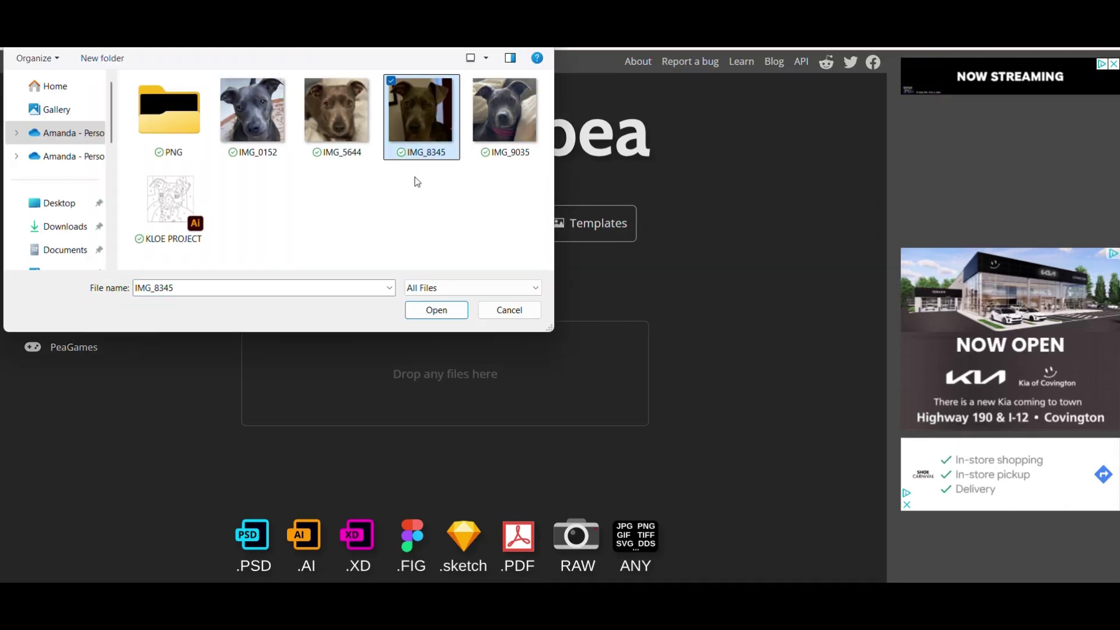
pyautogui.click(441, 311)
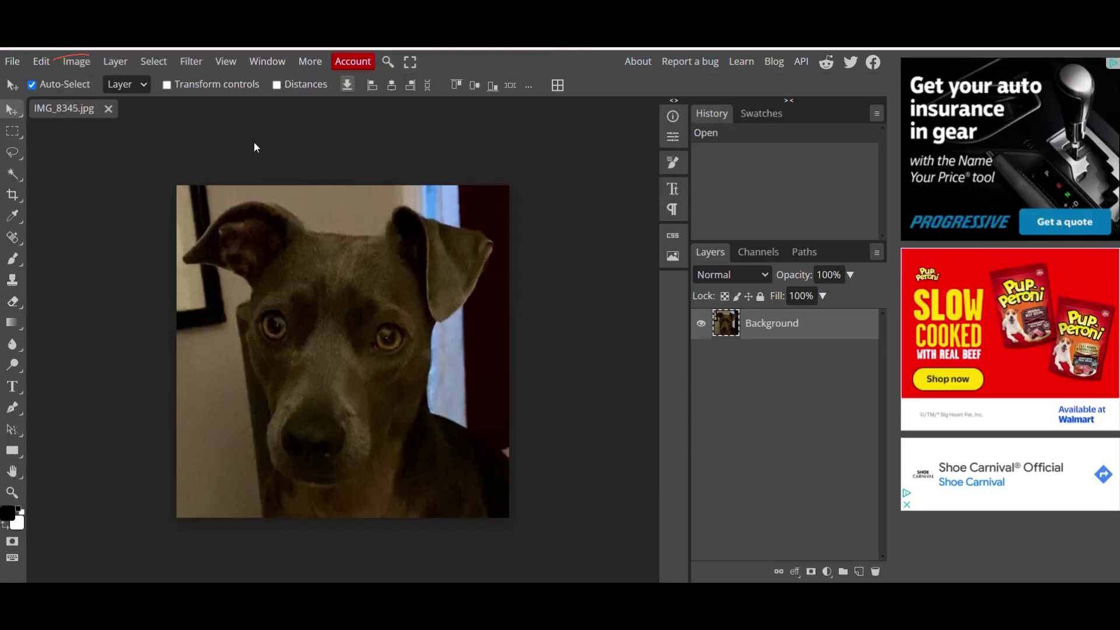
# Step: Apply a Black & White adjustment to the dog photo, keeping the default colour values
pyautogui.click(76, 61)
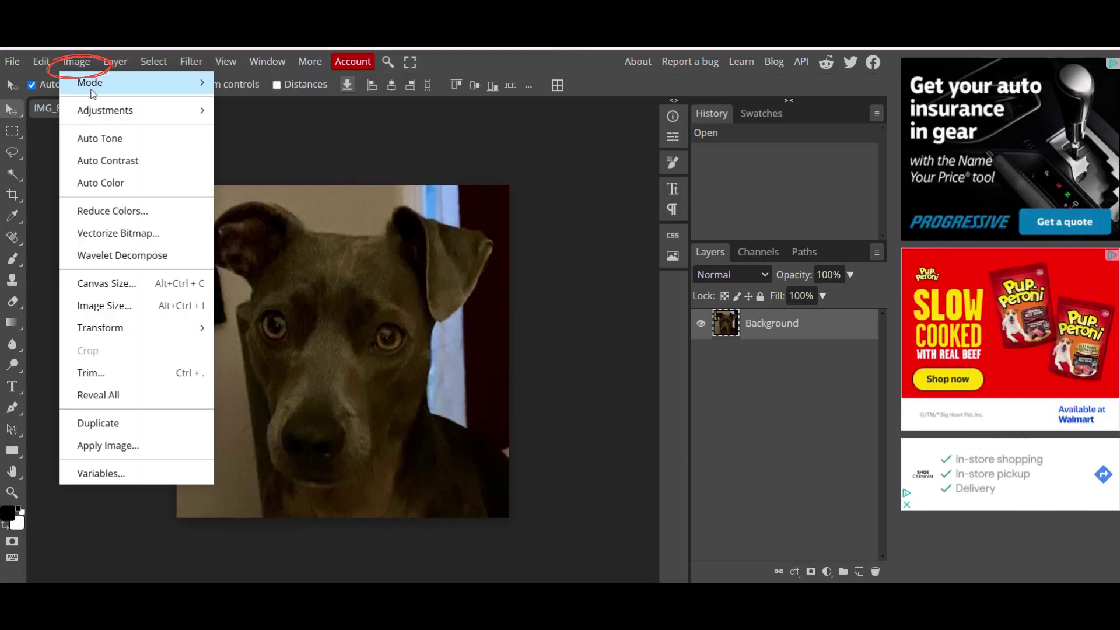
pyautogui.moveTo(157, 112)
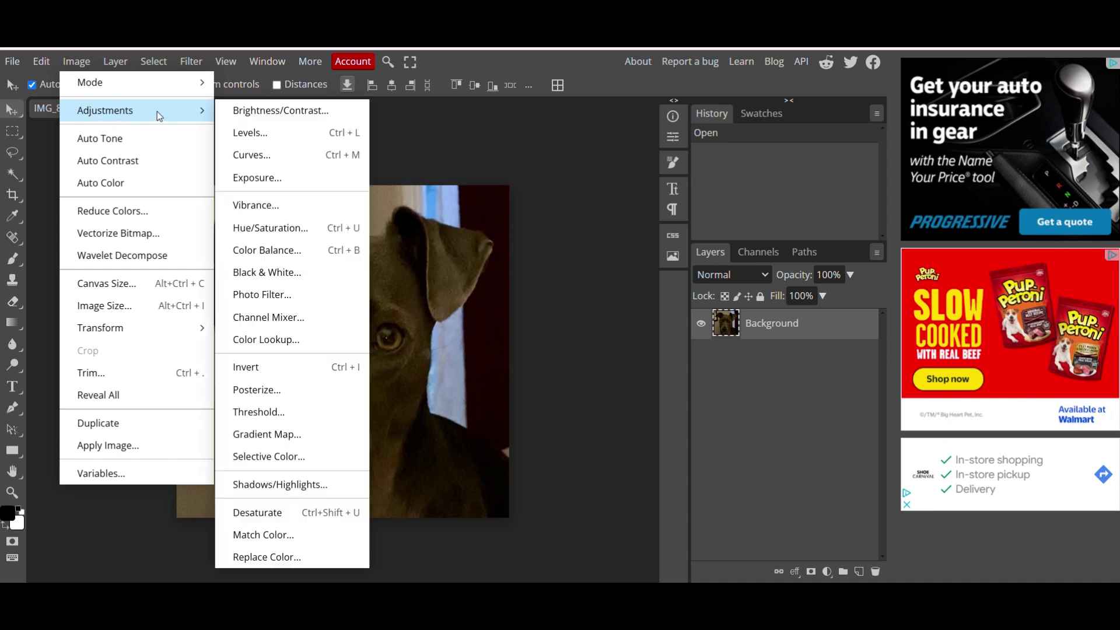
pyautogui.click(273, 273)
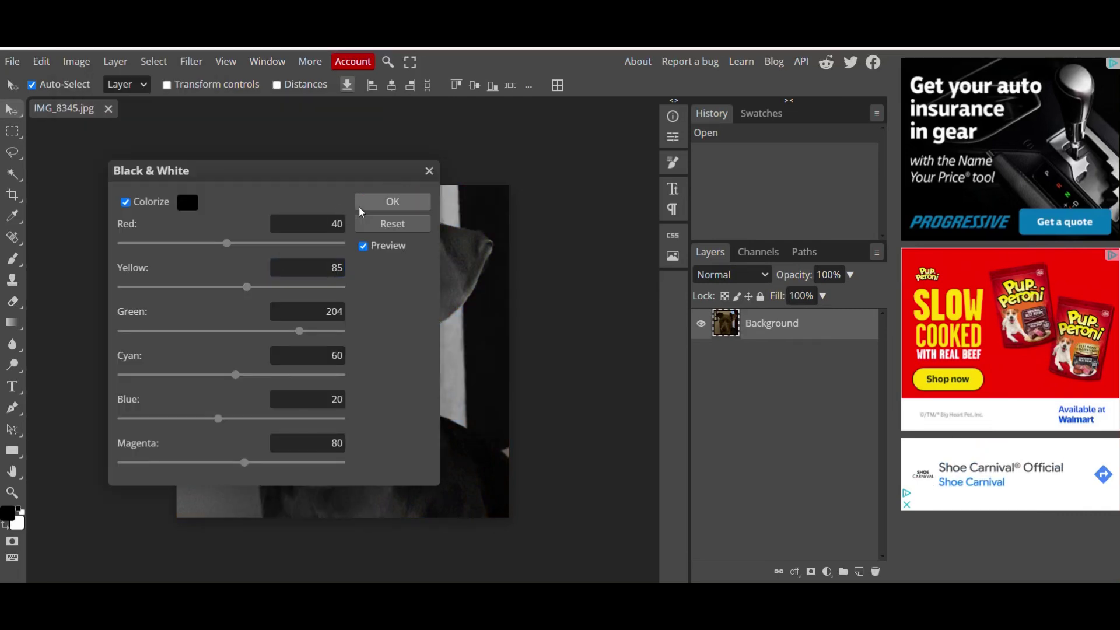
pyautogui.click(390, 201)
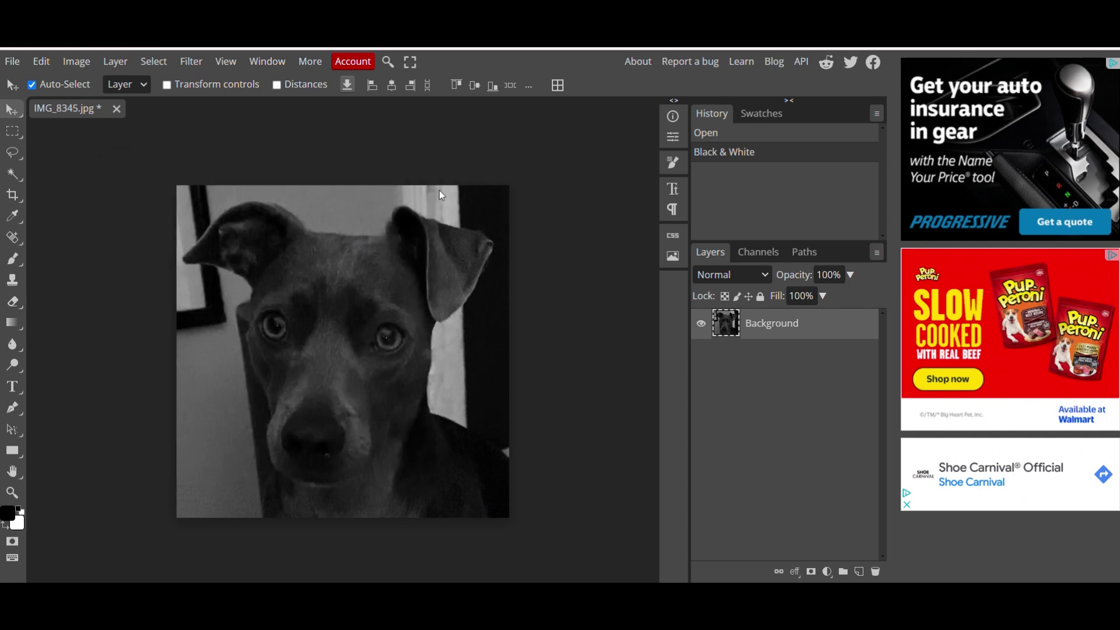
# Step: Raise the photo's brightness to 67 with a Brightness/Contrast adjustment, leaving contrast at 0
pyautogui.click(77, 62)
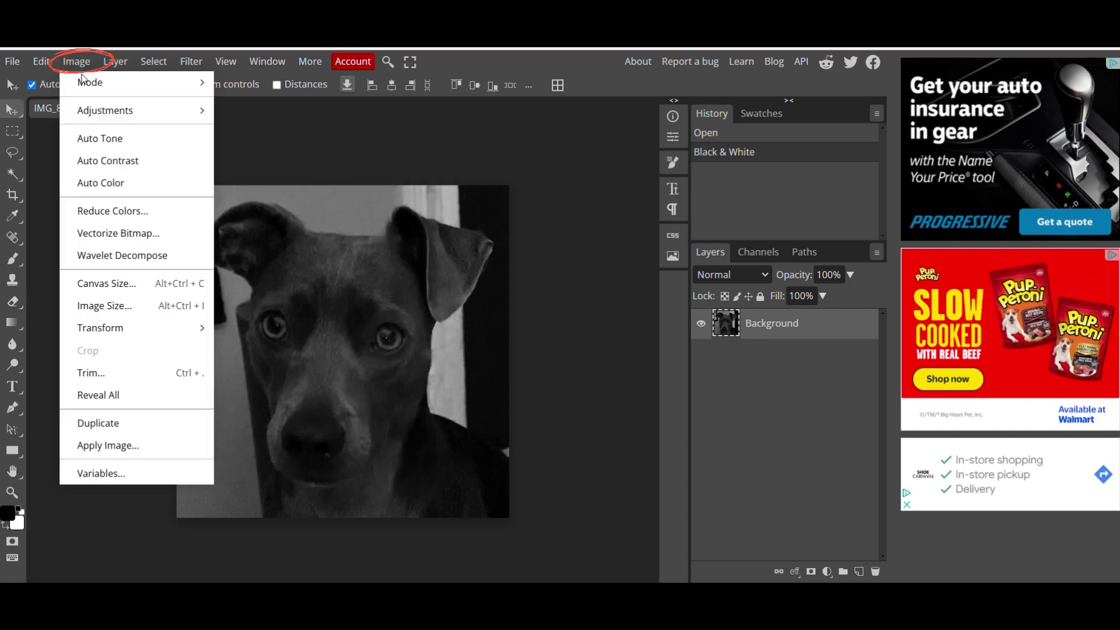
pyautogui.moveTo(86, 82)
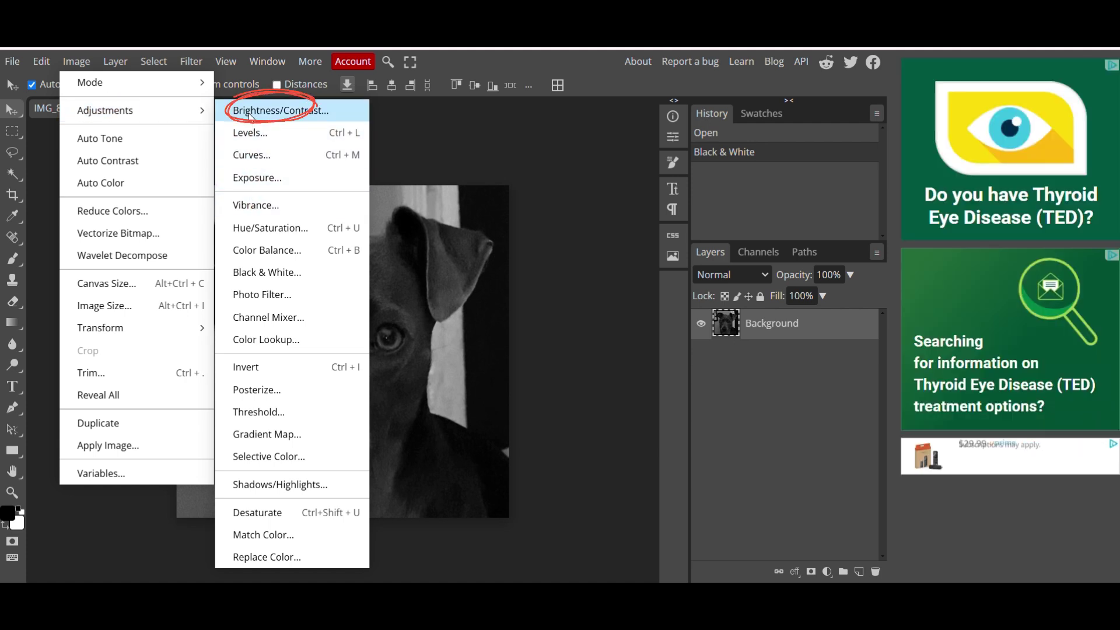
pyautogui.click(277, 111)
pyautogui.moveTo(232, 221); pyautogui.dragTo(278, 227)
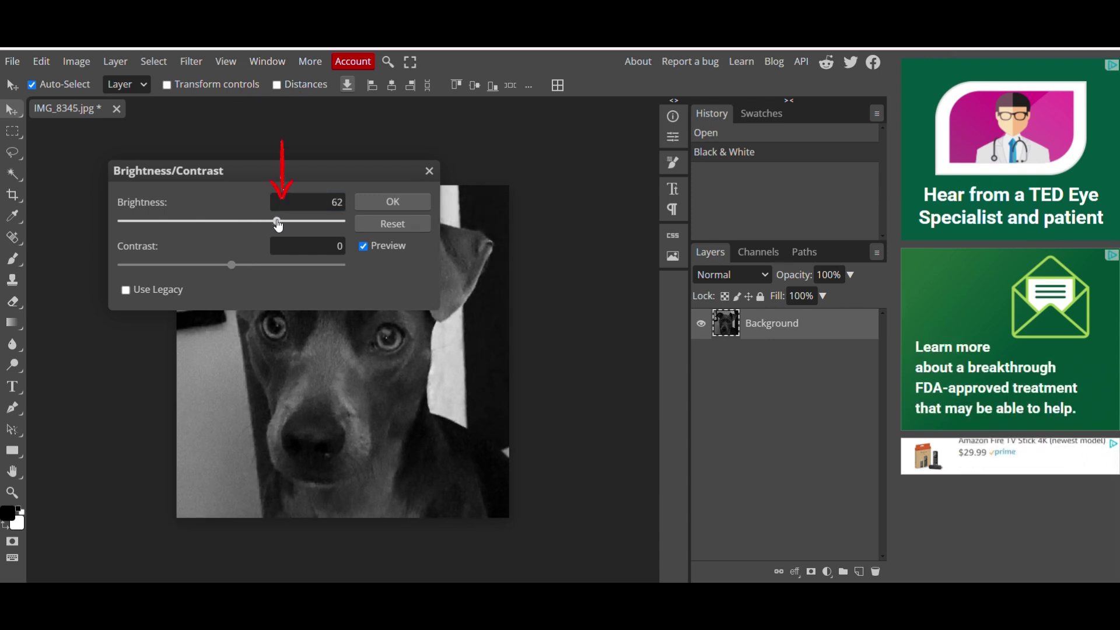
pyautogui.moveTo(258, 169); pyautogui.dragTo(559, 96)
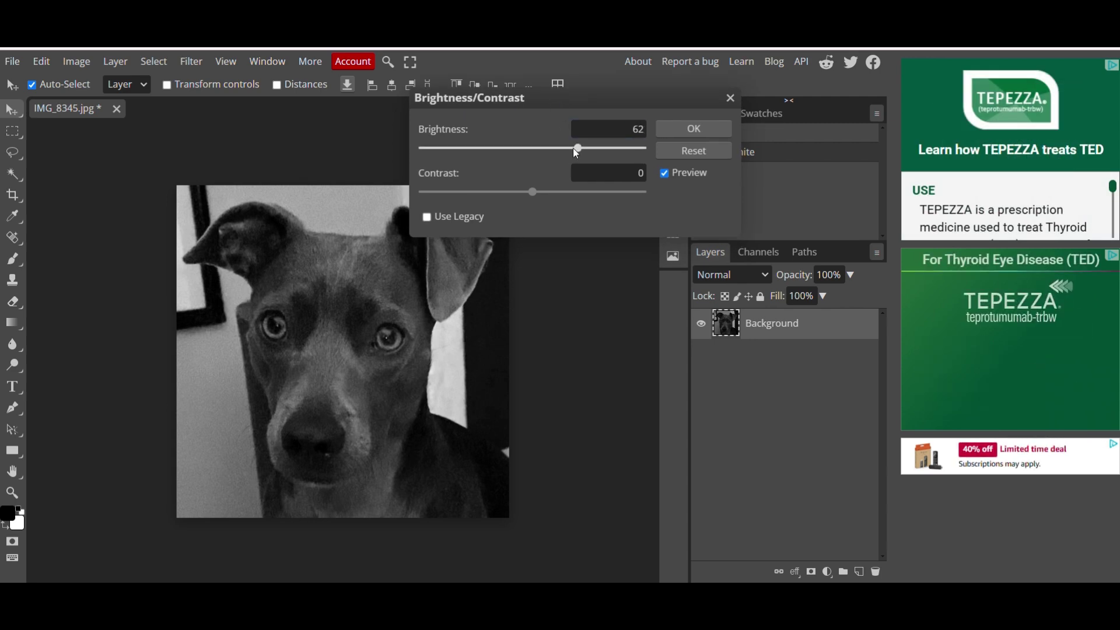
pyautogui.moveTo(576, 149); pyautogui.dragTo(582, 149)
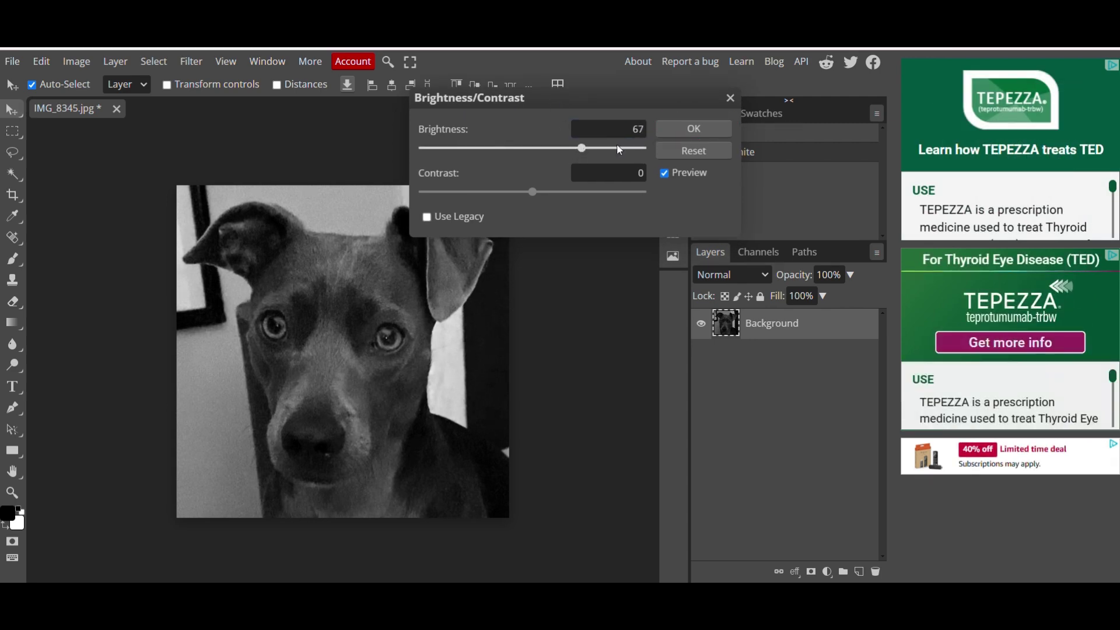
pyautogui.click(668, 128)
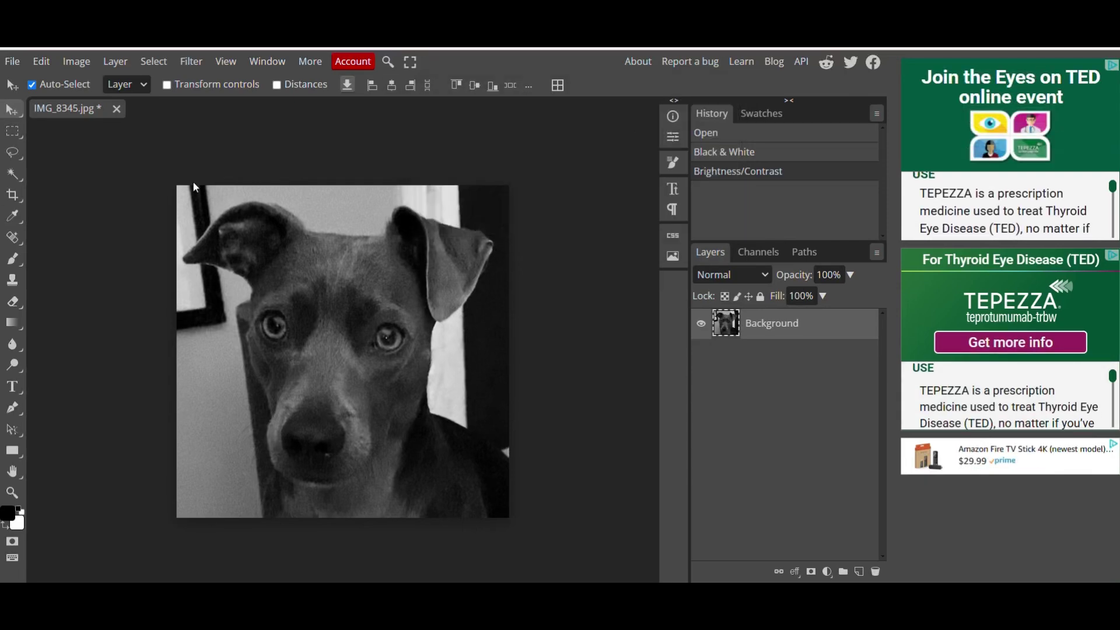
# Step: Posterize the photo with 8 levels
pyautogui.click(77, 64)
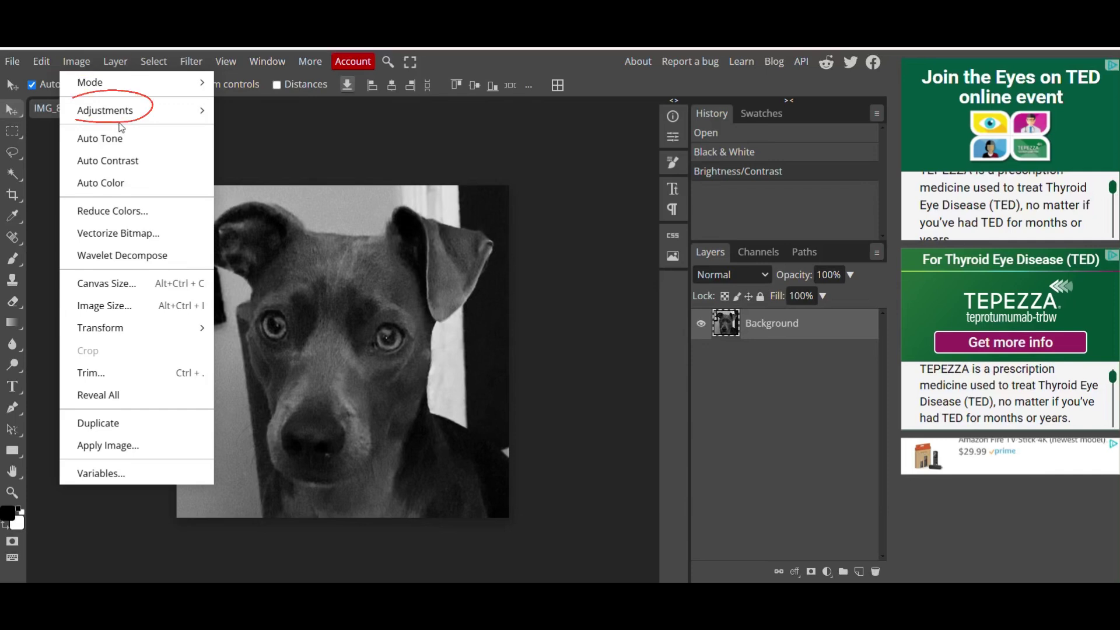
pyautogui.moveTo(159, 114)
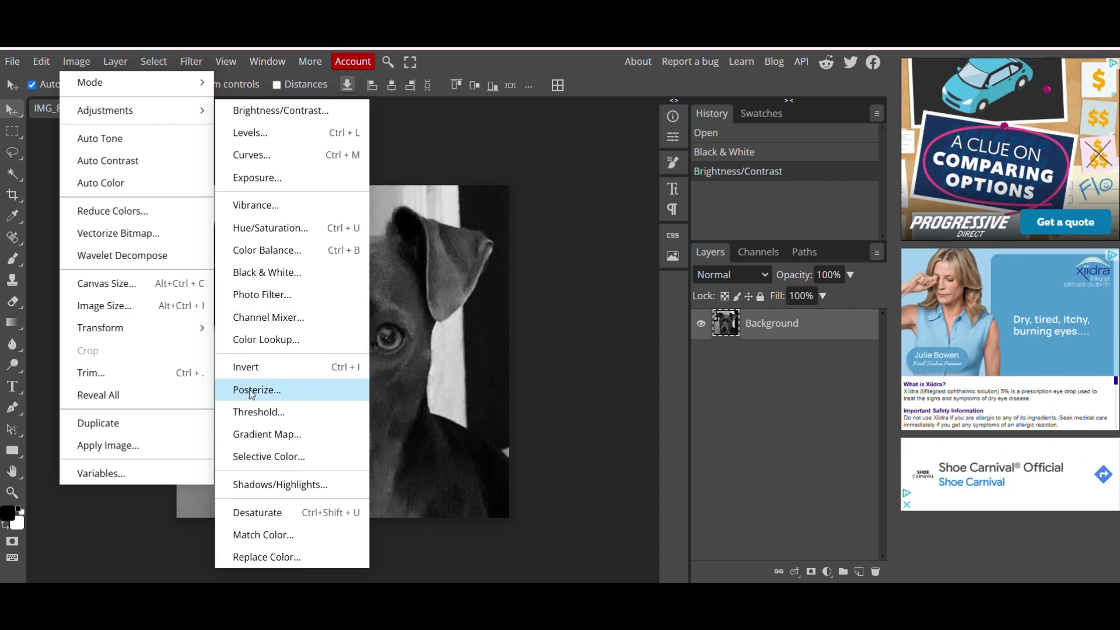
pyautogui.click(252, 390)
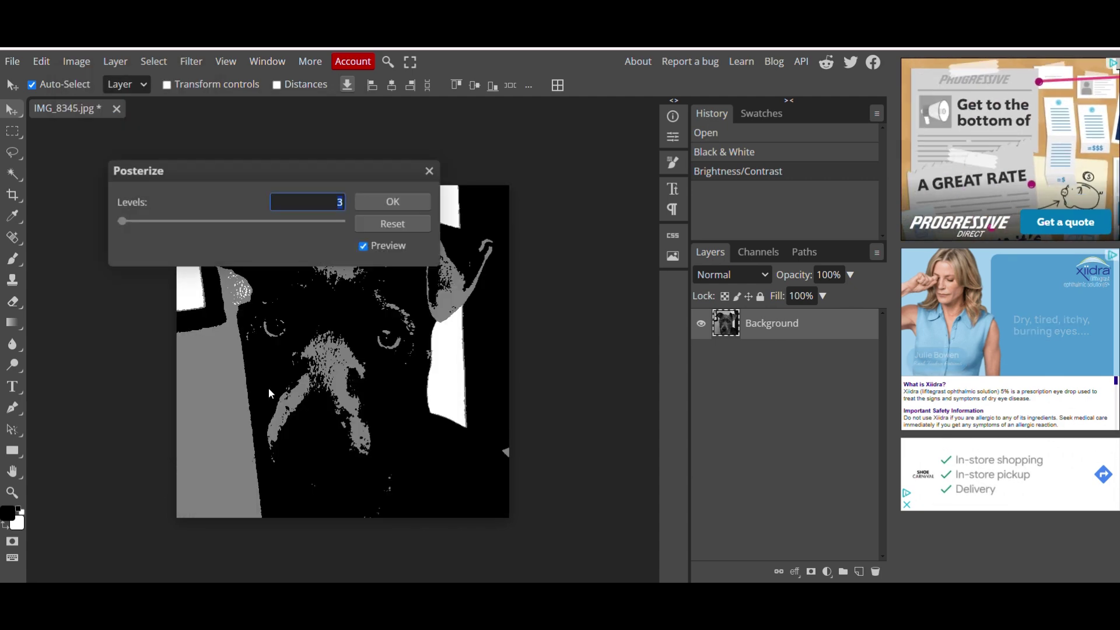
pyautogui.moveTo(177, 173); pyautogui.dragTo(243, 76)
pyautogui.moveTo(188, 124); pyautogui.dragTo(194, 128)
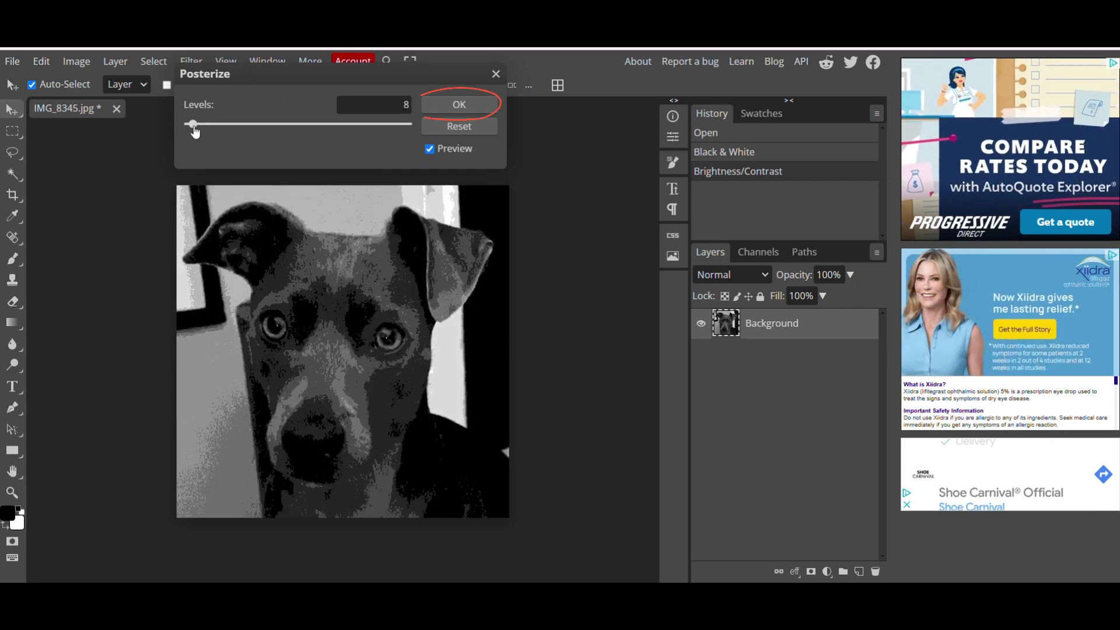
pyautogui.click(461, 106)
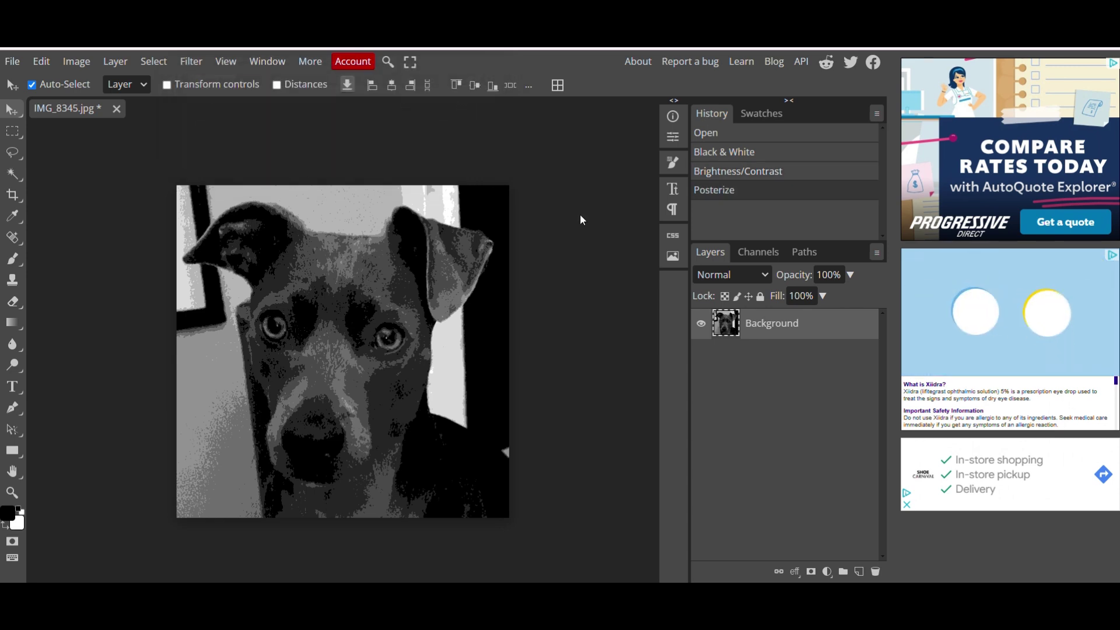
# Step: Export the image as a JPG named "Pet Portrait" at 70% quality
pyautogui.click(11, 61)
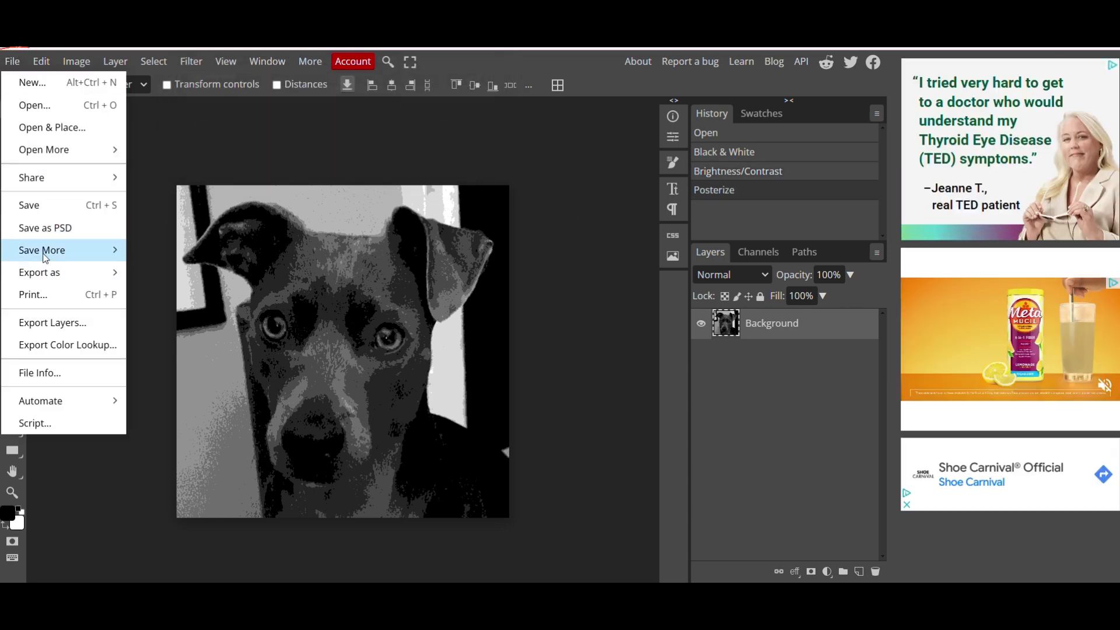
pyautogui.moveTo(45, 283)
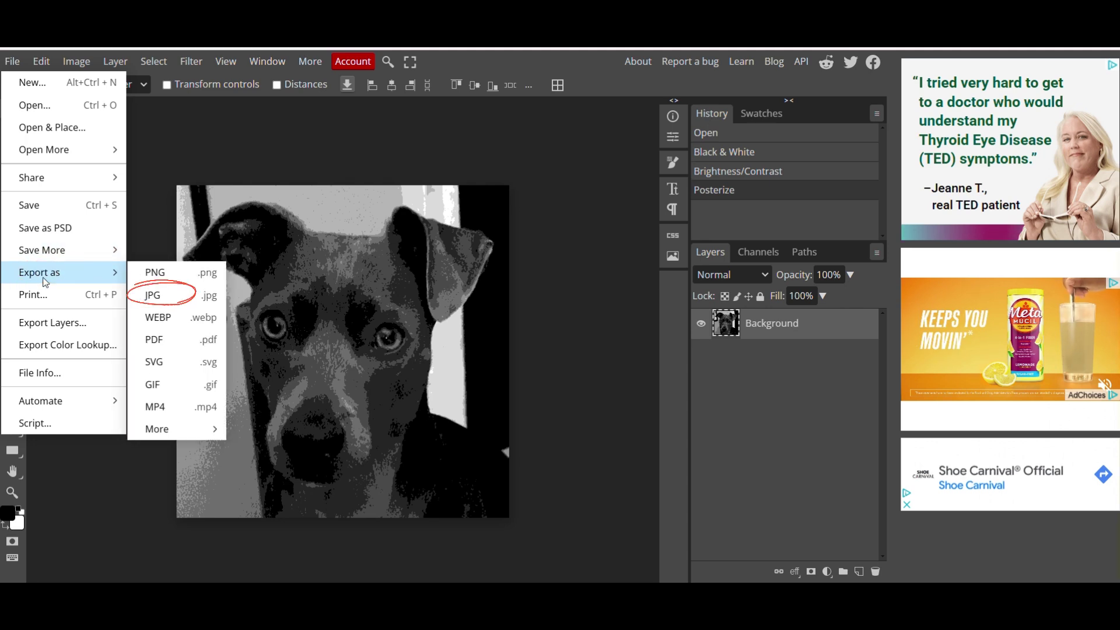
pyautogui.click(155, 296)
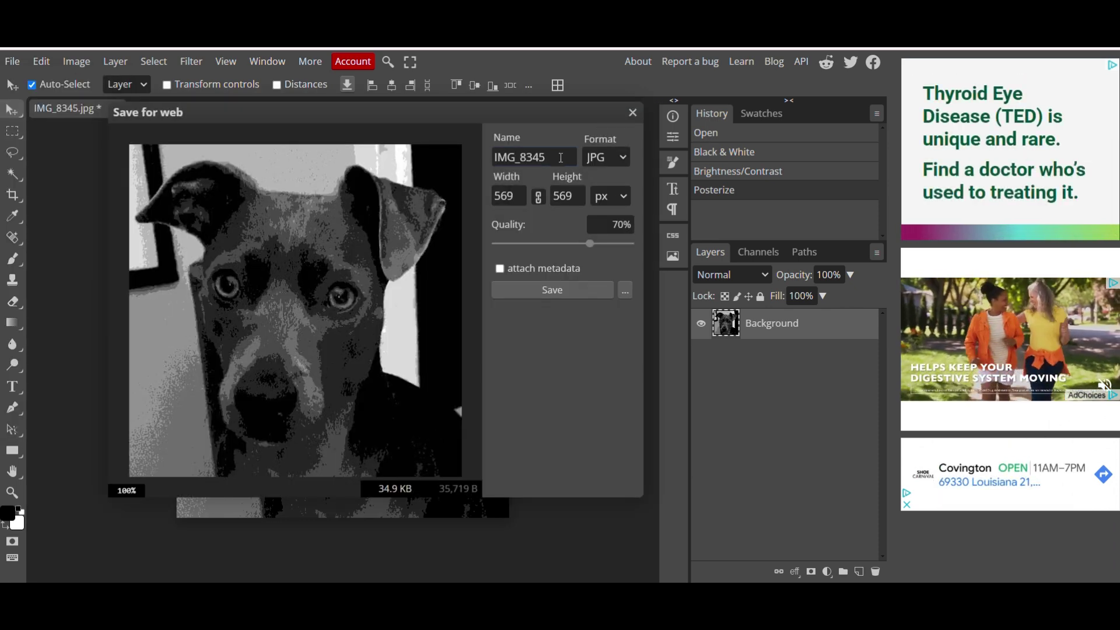
pyautogui.doubleClick(560, 157)
pyautogui.write('P')
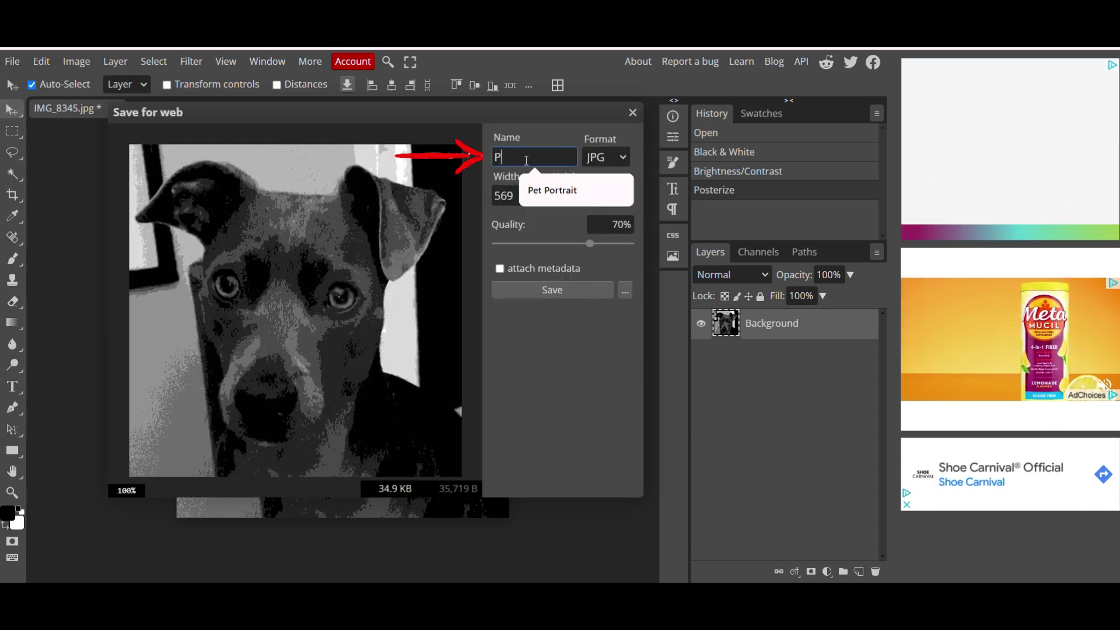
pyautogui.write('et Portr')
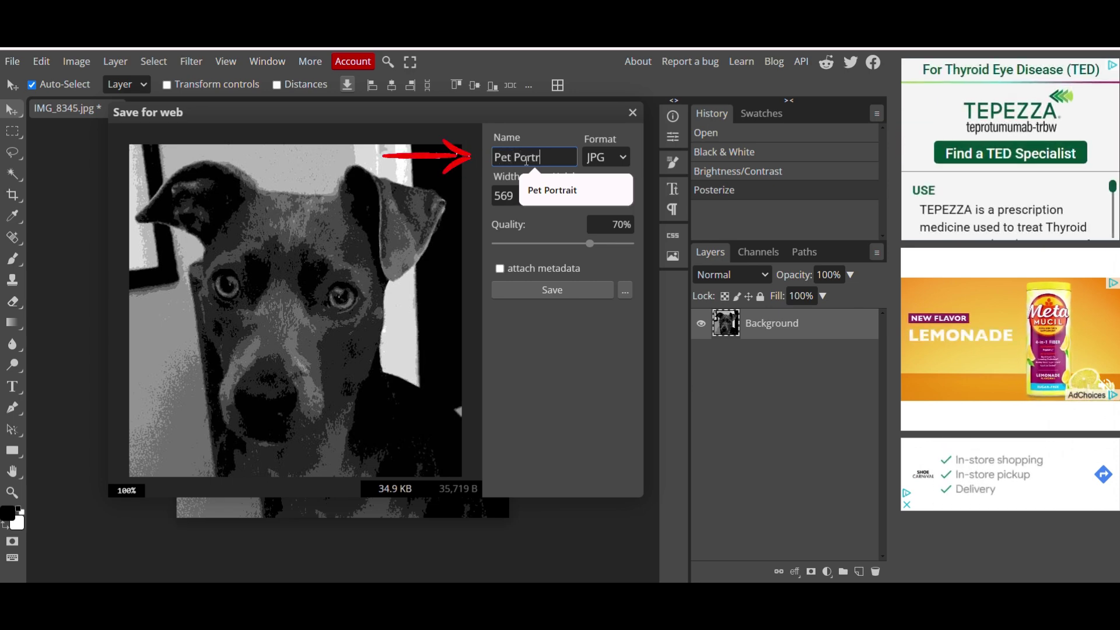
pyautogui.write('ait')
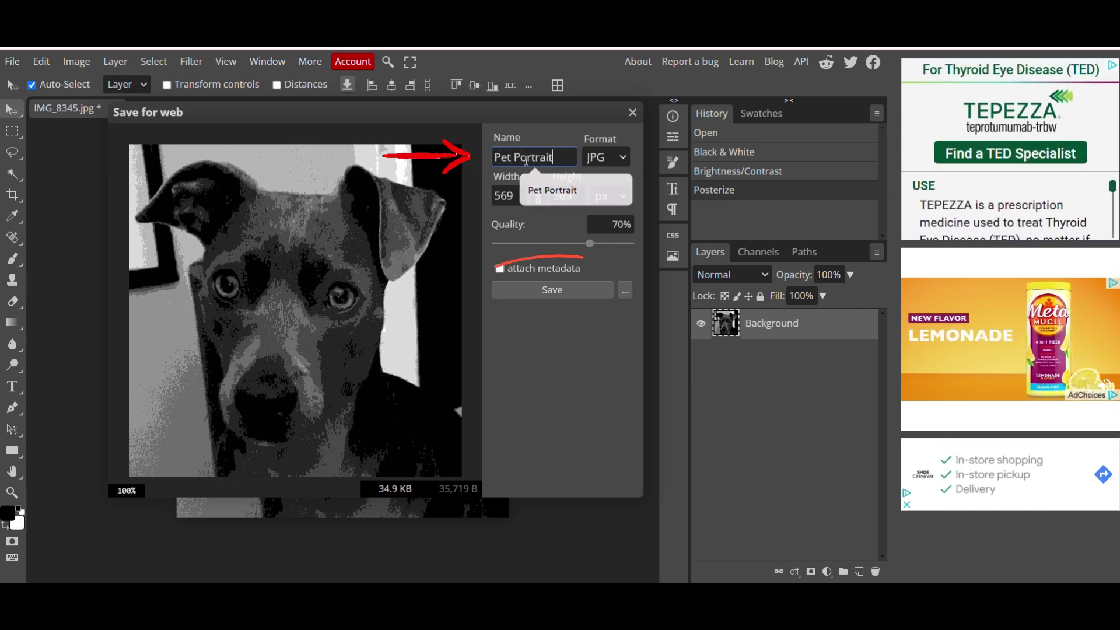
pyautogui.click(576, 292)
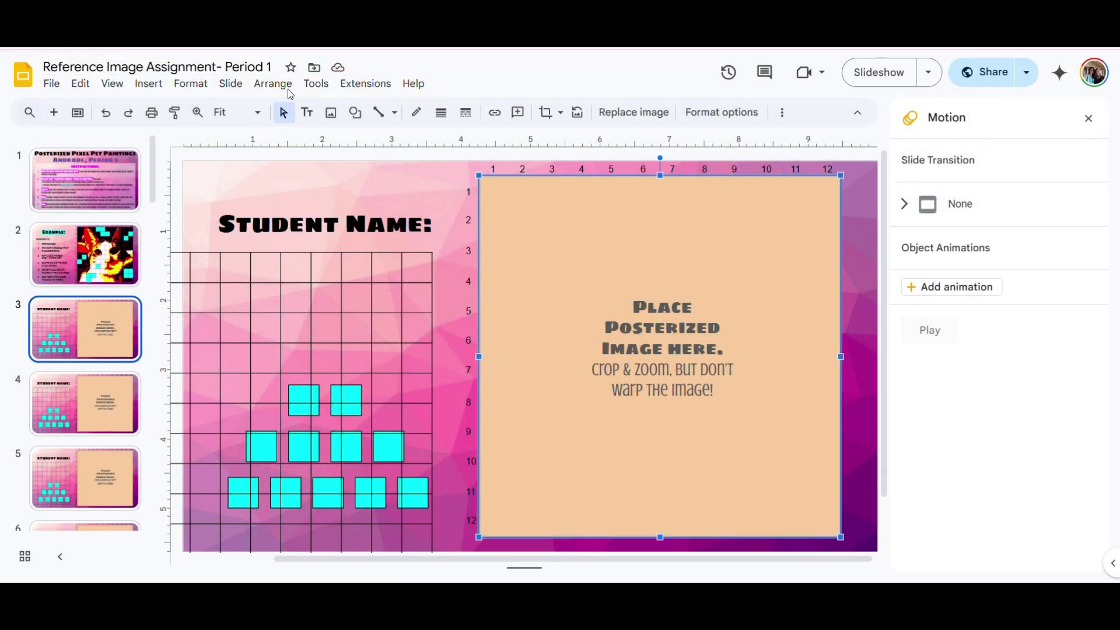
# Step: Switch to the Reference Image Assignment deck in Google Slides and insert the Pet Portrait JPG from the computer on slide 3
pyautogui.click(52, 85)
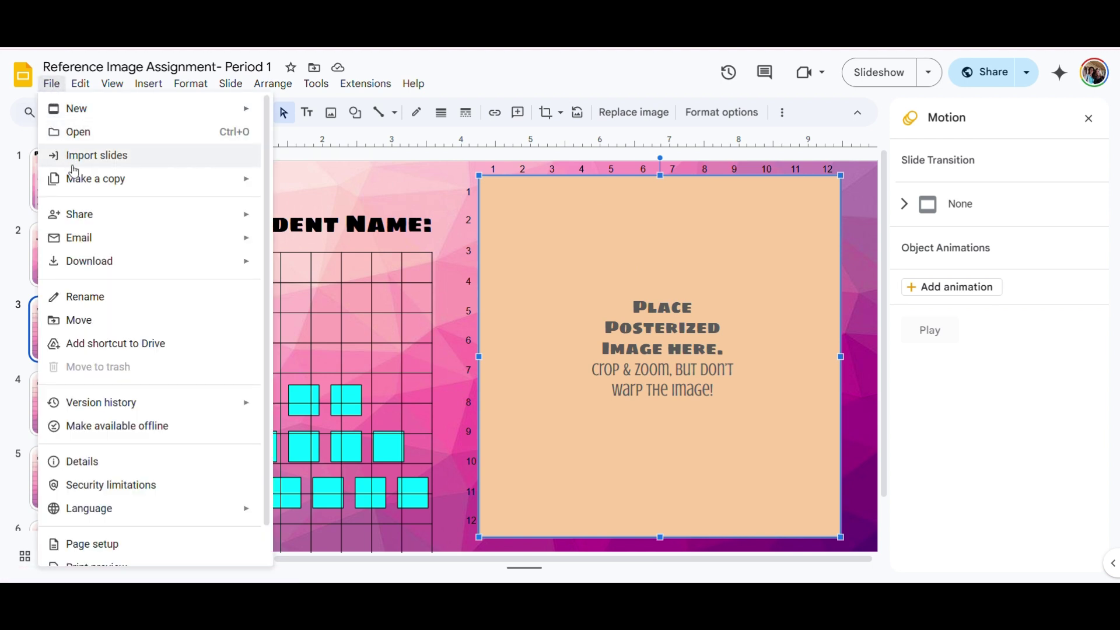
pyautogui.moveTo(160, 82)
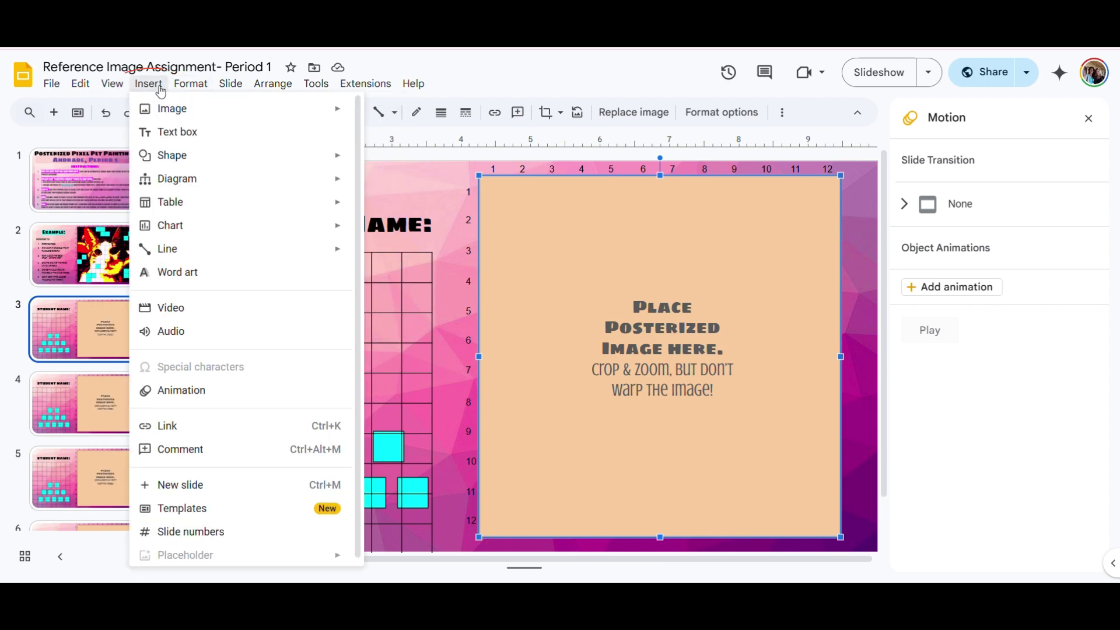
pyautogui.moveTo(168, 110)
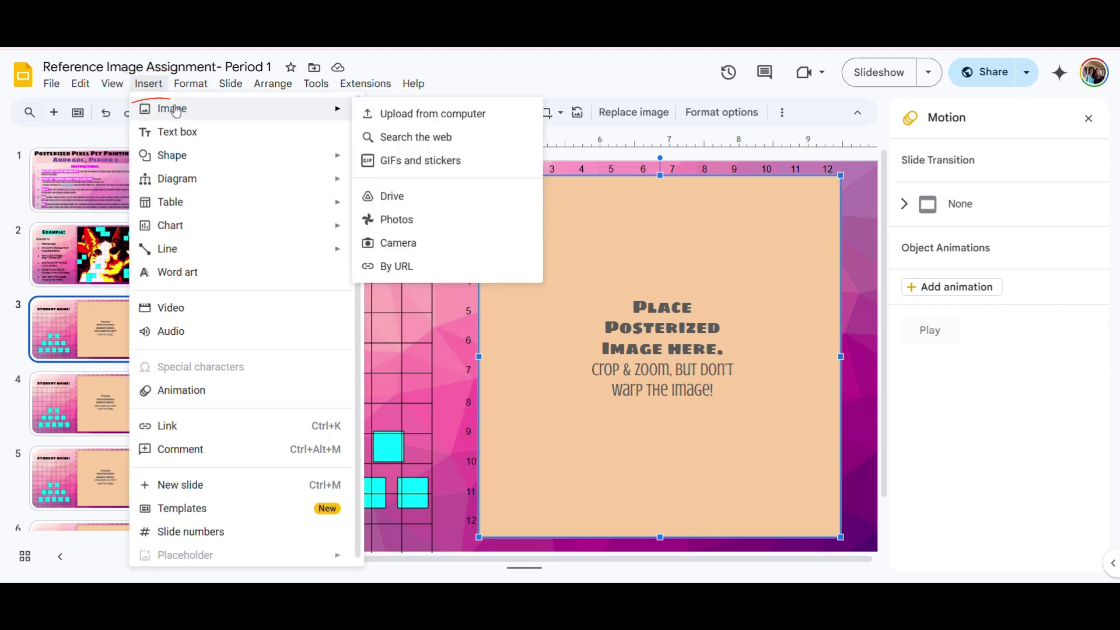
pyautogui.click(388, 114)
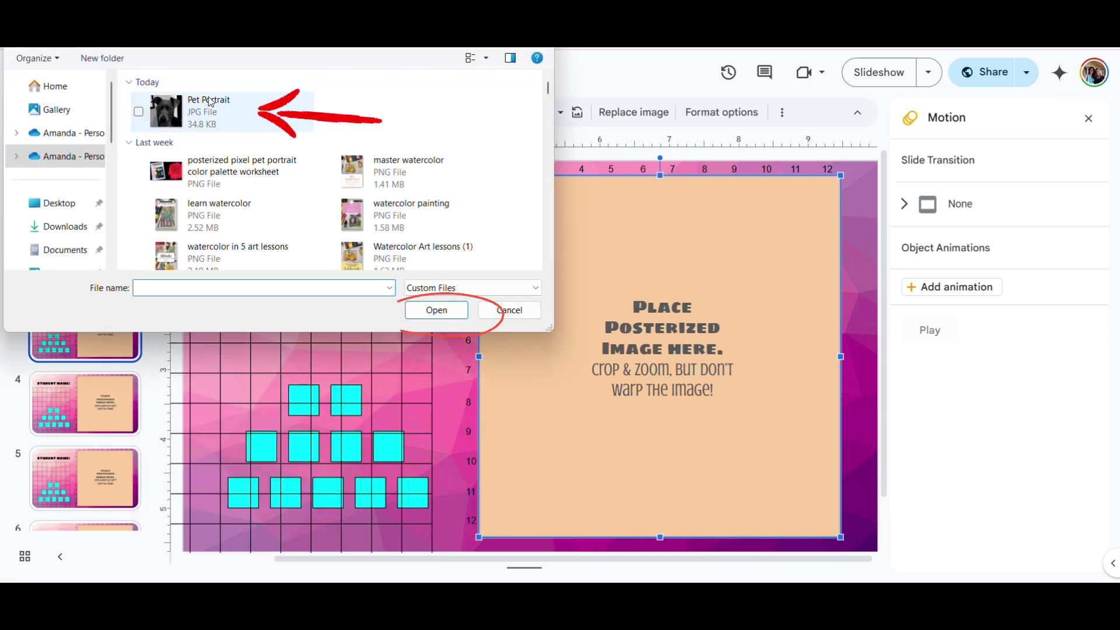
pyautogui.click(211, 102)
pyautogui.click(443, 313)
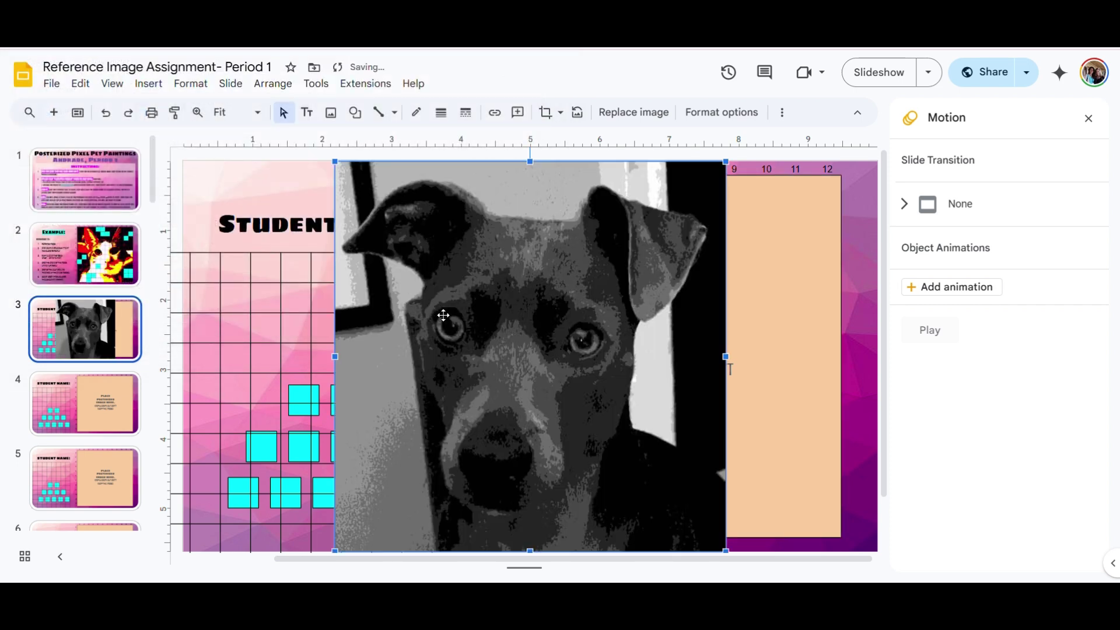
# Step: Move and proportionally resize the dog image so it exactly covers the "Place Posterized Image Here" square
pyautogui.moveTo(521, 380); pyautogui.dragTo(599, 380)
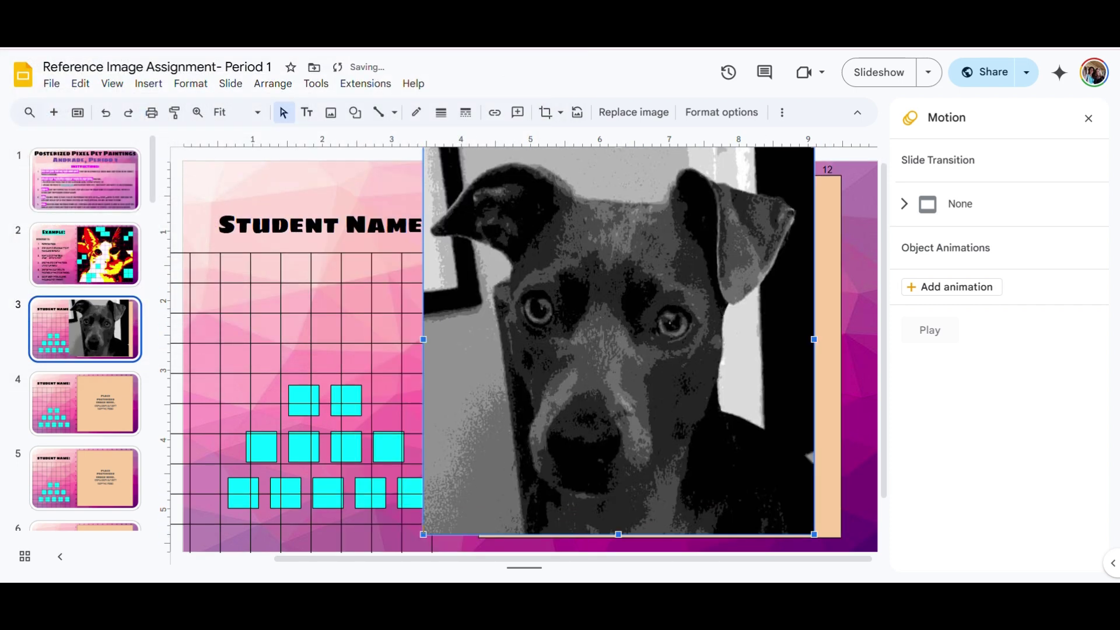
pyautogui.moveTo(423, 535); pyautogui.dragTo(543, 416)
pyautogui.moveTo(675, 272); pyautogui.dragTo(701, 308)
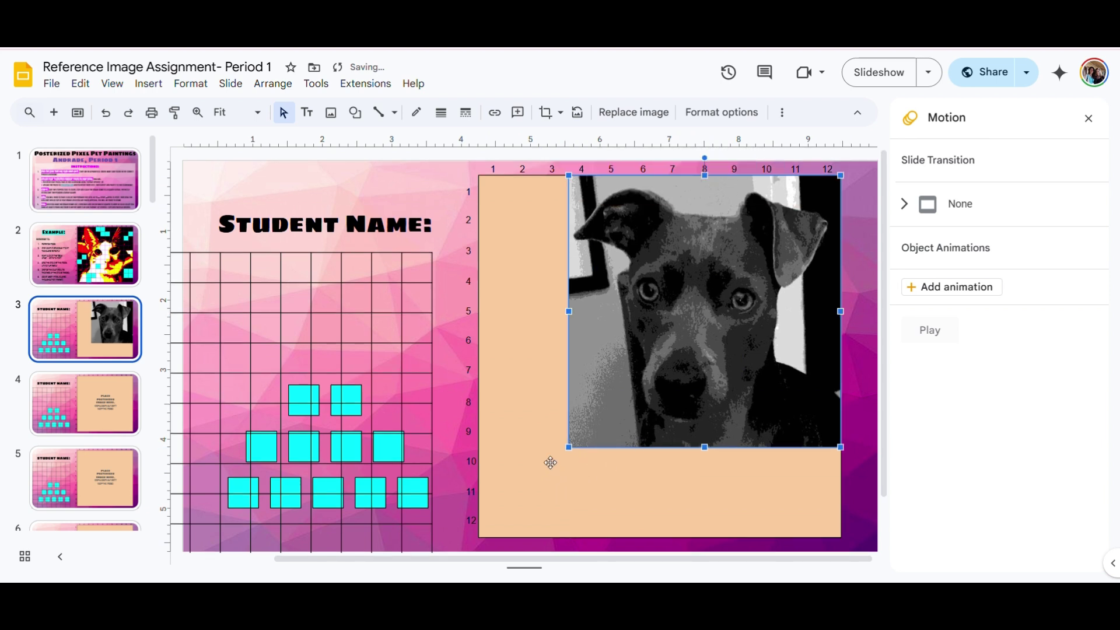
pyautogui.moveTo(569, 448); pyautogui.dragTo(480, 537)
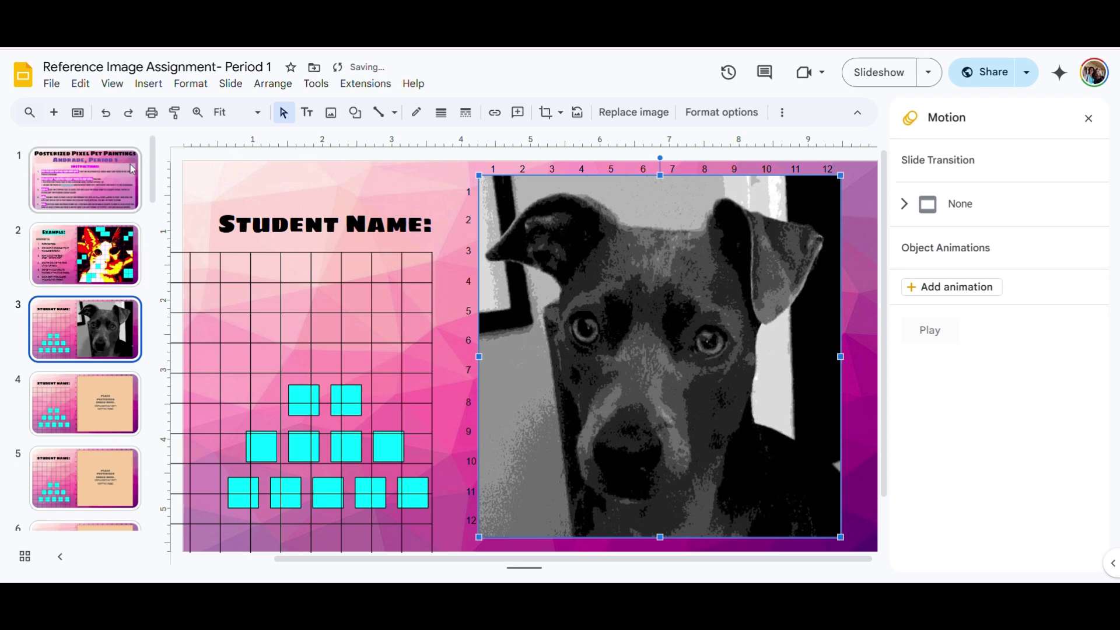
# Step: Move the 12-by-12 grid table on slide 3 so it lines up exactly with the dog image
pyautogui.click(208, 170)
pyautogui.click(433, 295)
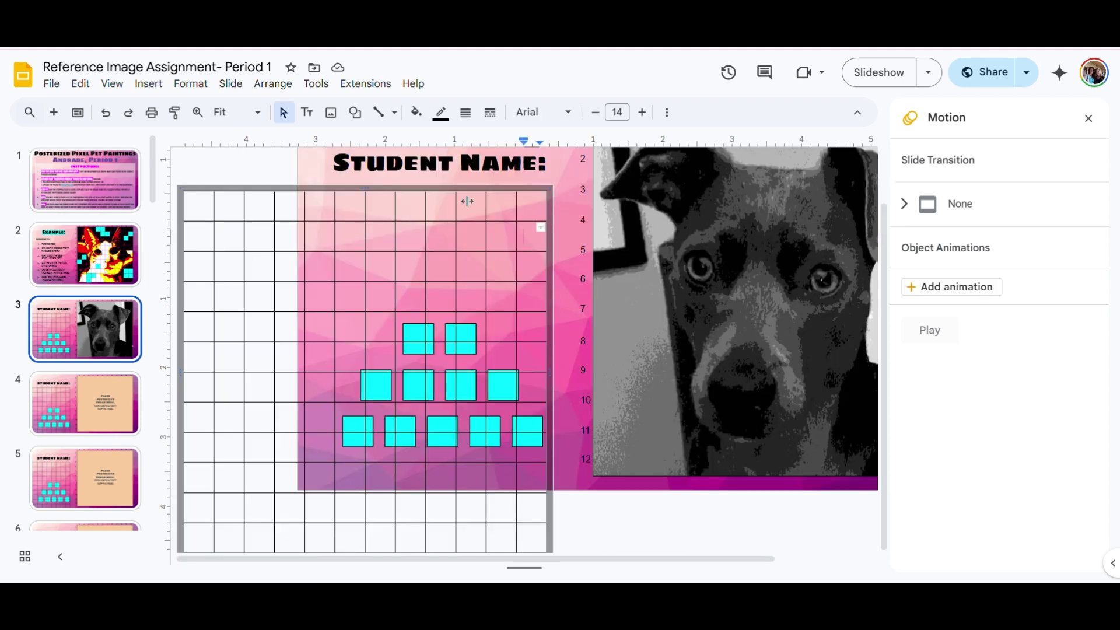
pyautogui.click(469, 182)
pyautogui.click(470, 316)
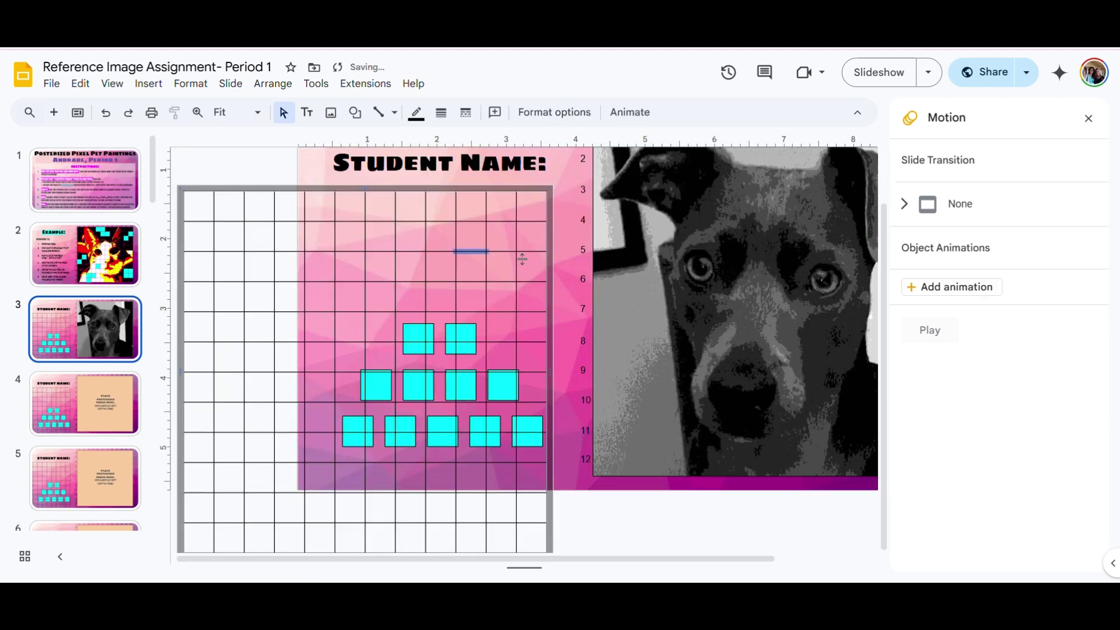
pyautogui.click(548, 191)
pyautogui.moveTo(547, 191); pyautogui.dragTo(821, 193)
pyautogui.click(80, 348)
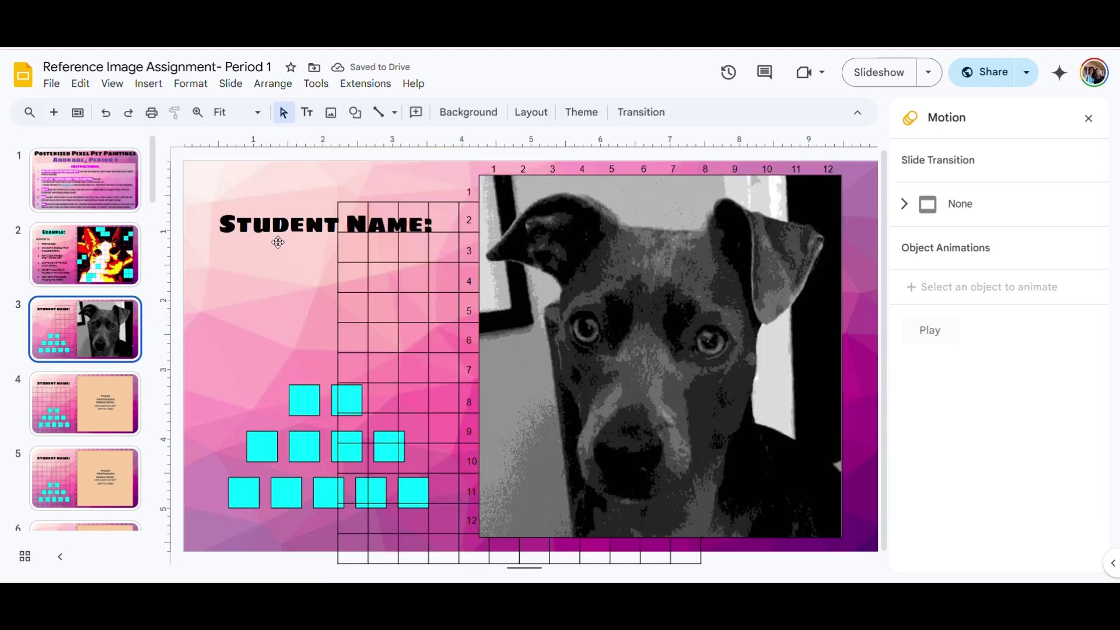
pyautogui.click(372, 201)
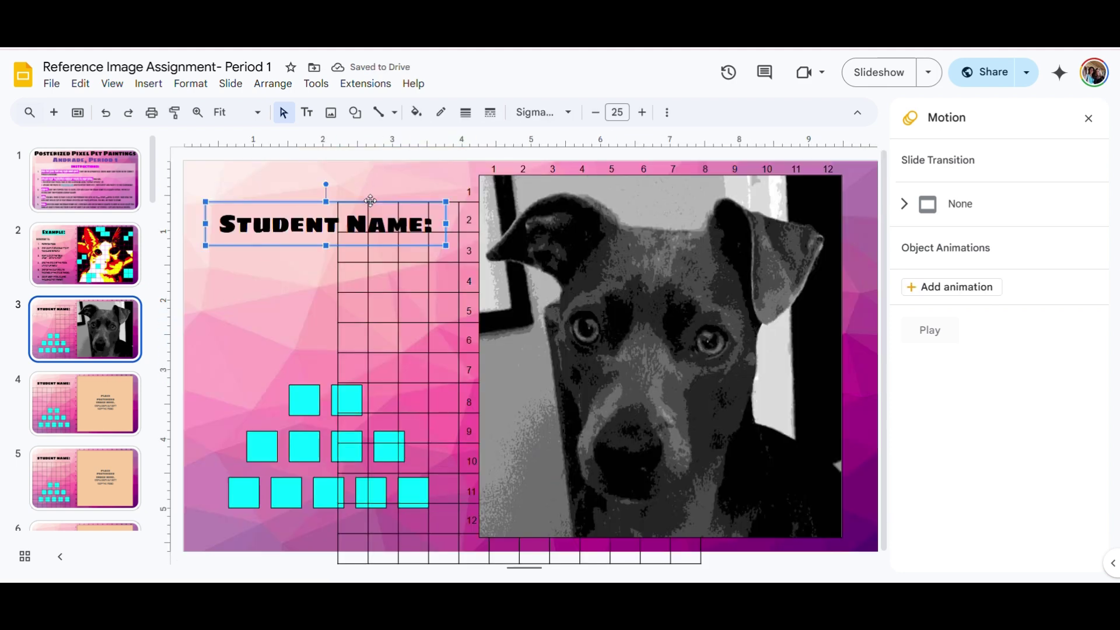
pyautogui.click(357, 291)
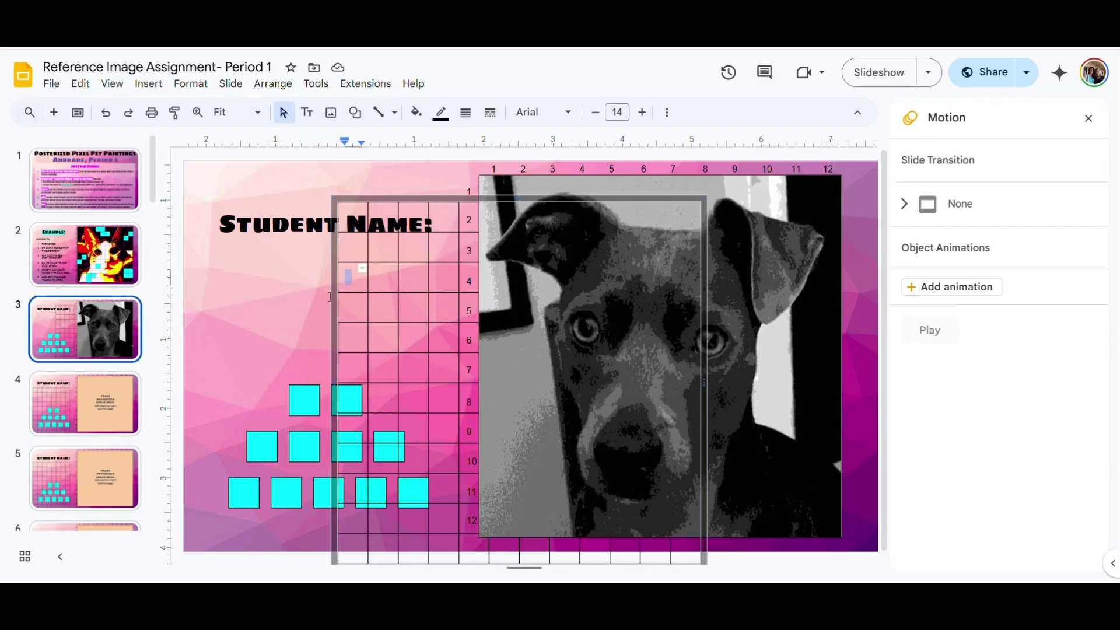
pyautogui.moveTo(334, 300); pyautogui.dragTo(477, 273)
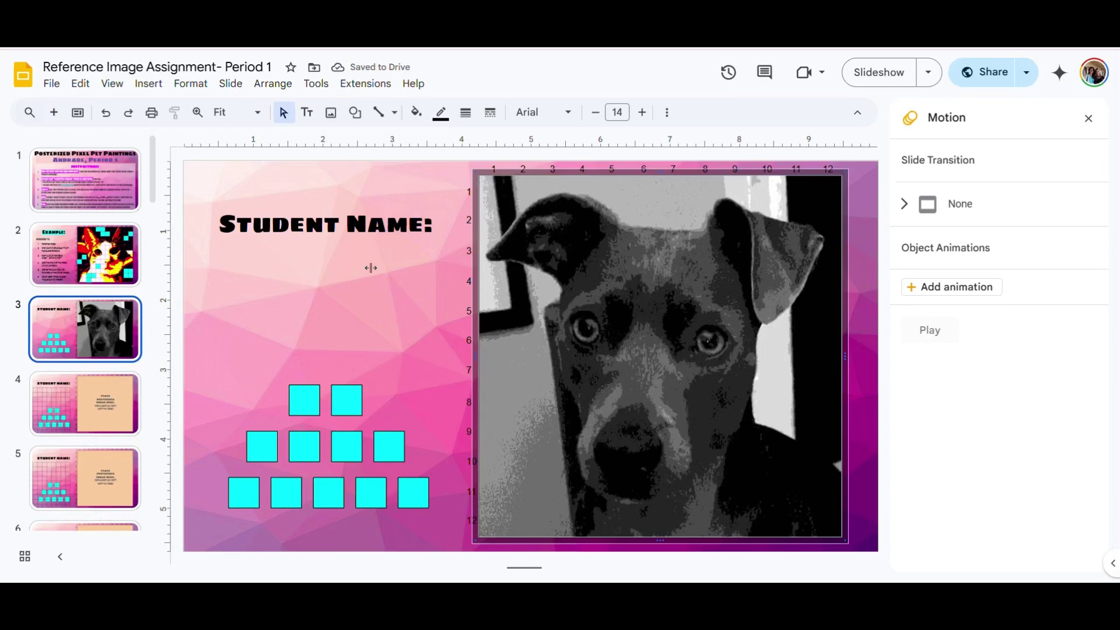
# Step: Bring the grid table to the front of the dog image and set its border lines to white
pyautogui.click(797, 296)
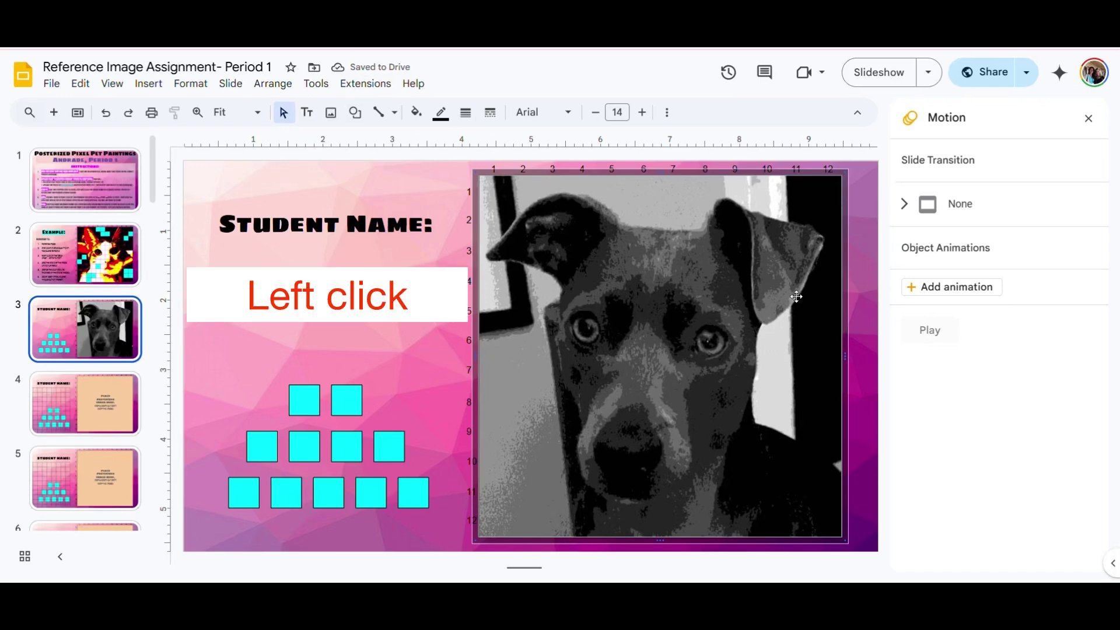
pyautogui.rightClick(846, 173)
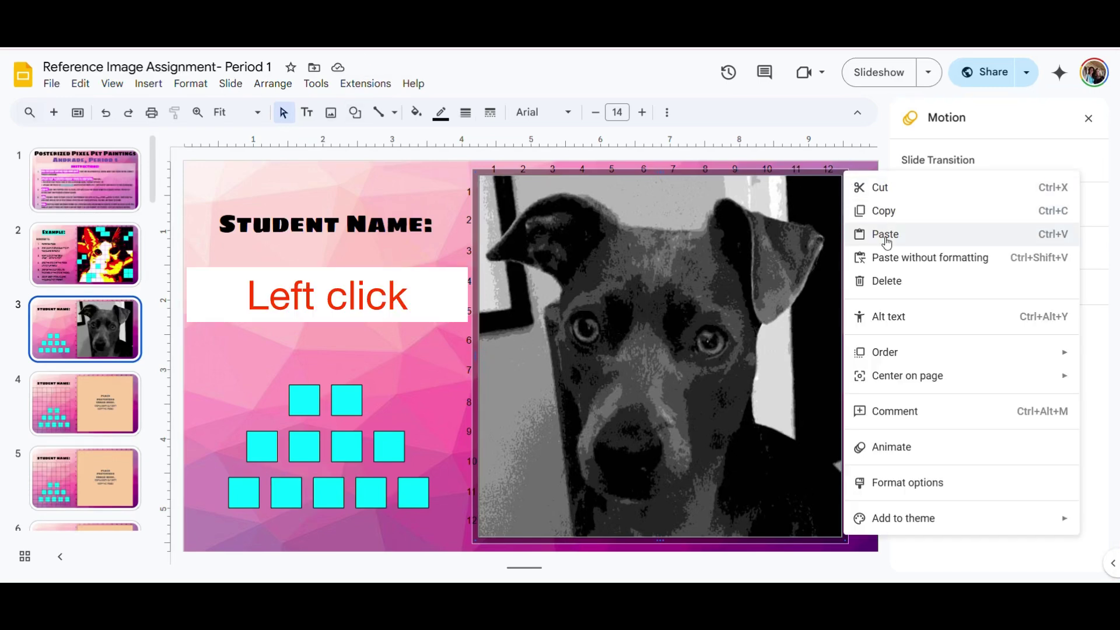
pyautogui.moveTo(915, 353)
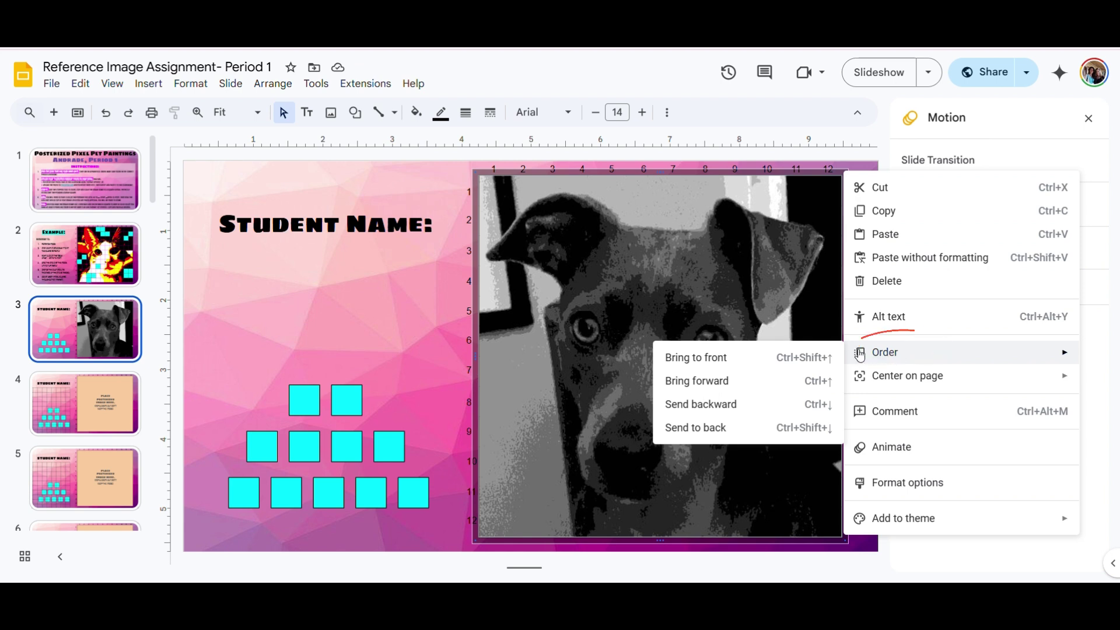
pyautogui.click(764, 368)
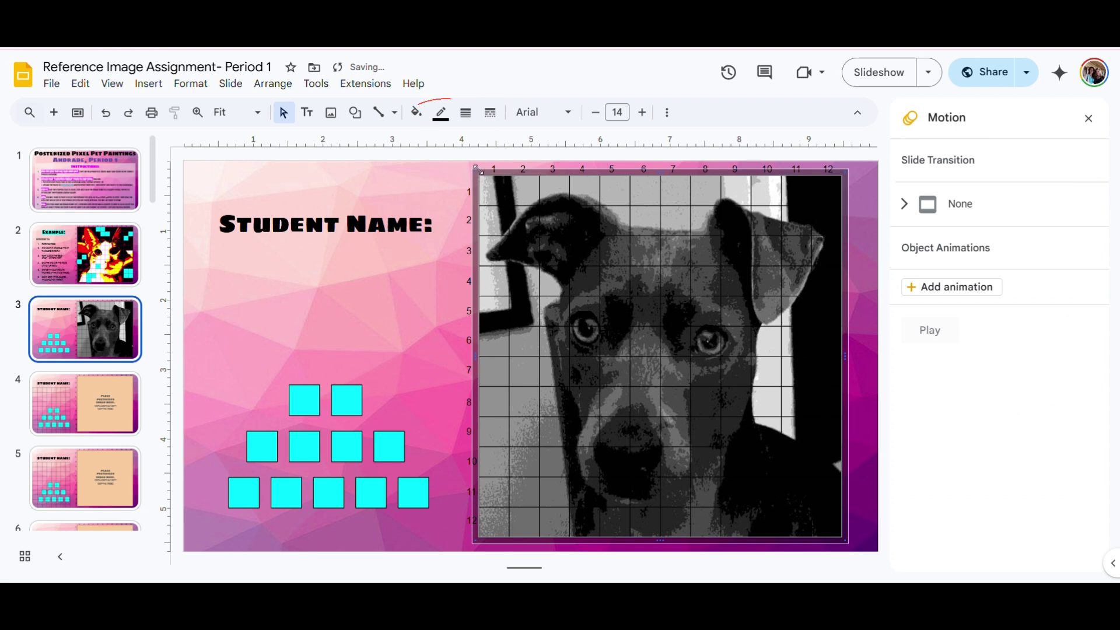
pyautogui.click(442, 113)
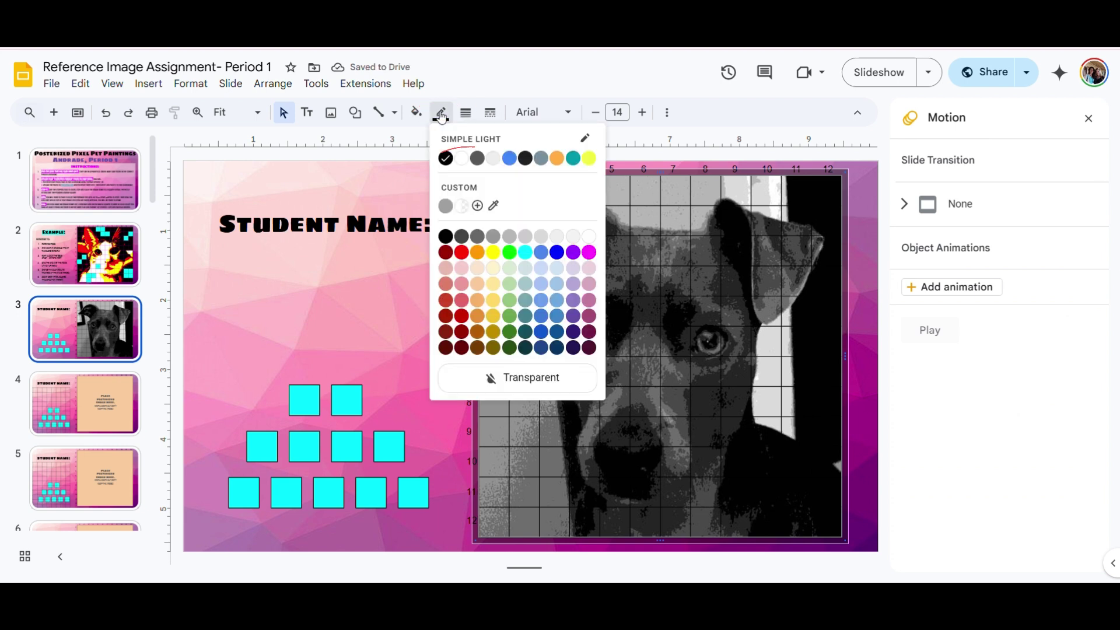
pyautogui.click(461, 159)
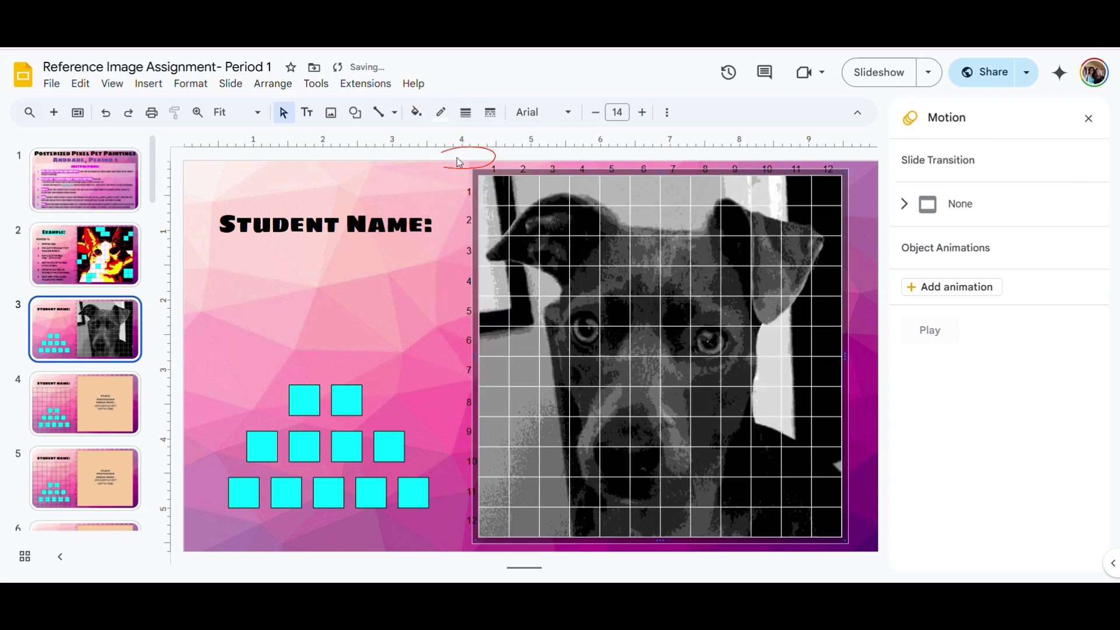
pyautogui.click(220, 392)
# Step: Place the first cyan square on the grid cell at column 1, row 1 and bring it to the front
pyautogui.click(302, 409)
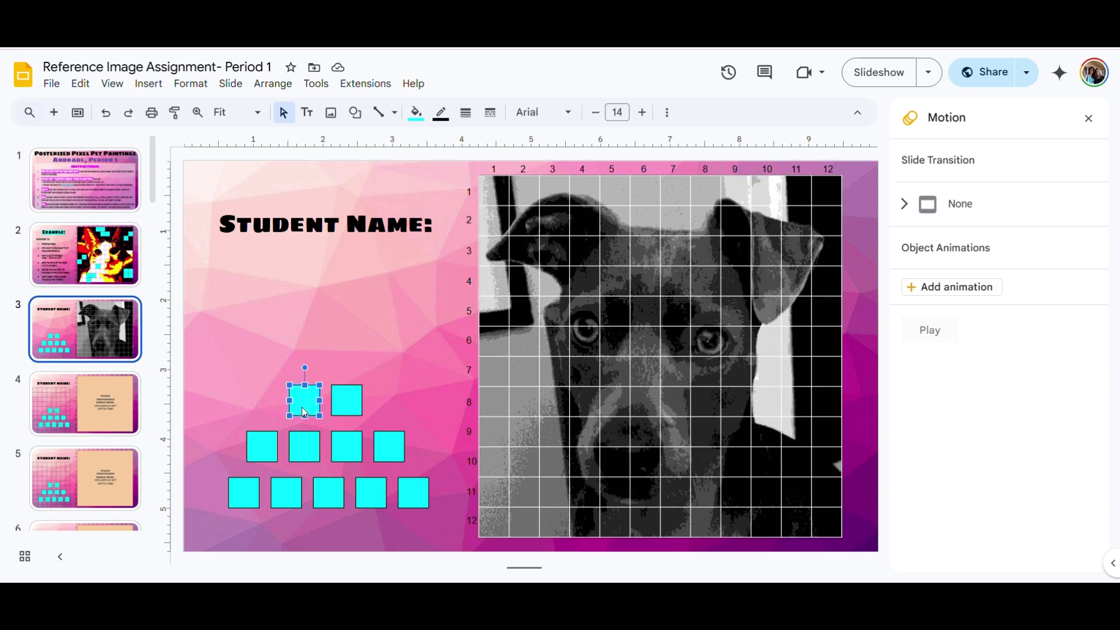
pyautogui.moveTo(302, 407); pyautogui.dragTo(303, 408)
pyautogui.moveTo(490, 201); pyautogui.dragTo(493, 203)
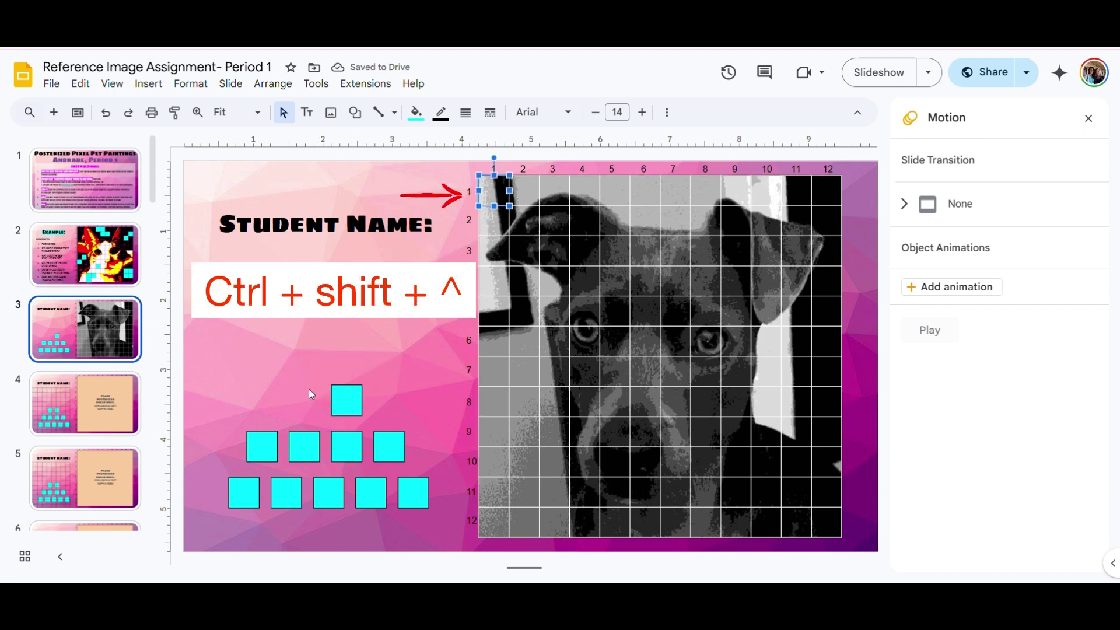
pyautogui.hotkey('ctrl', 'shift', 'Up')
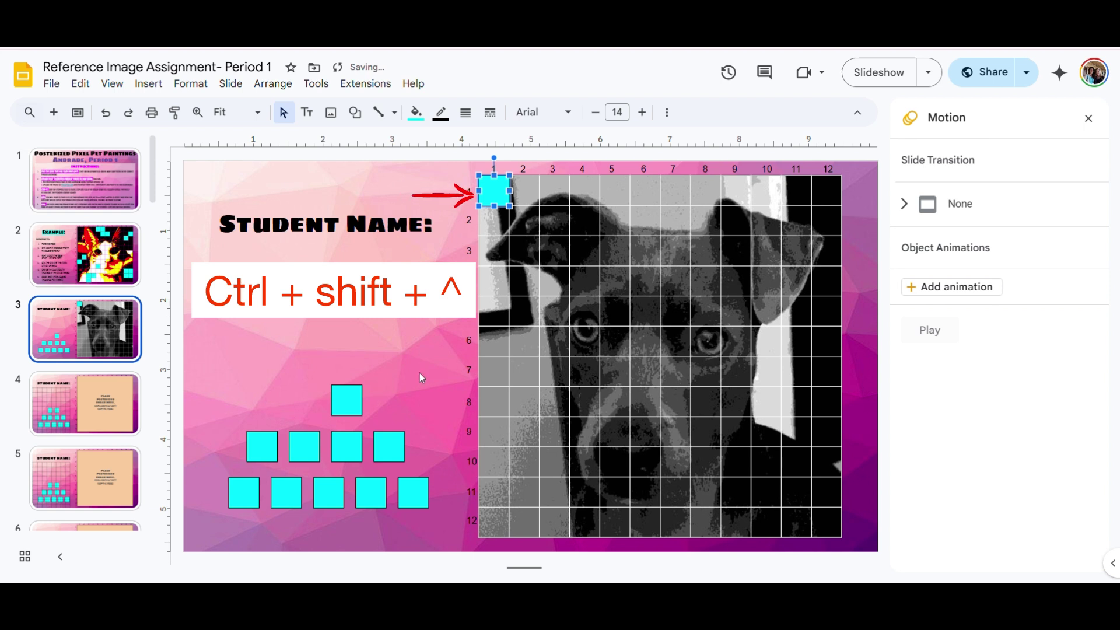
pyautogui.click(423, 350)
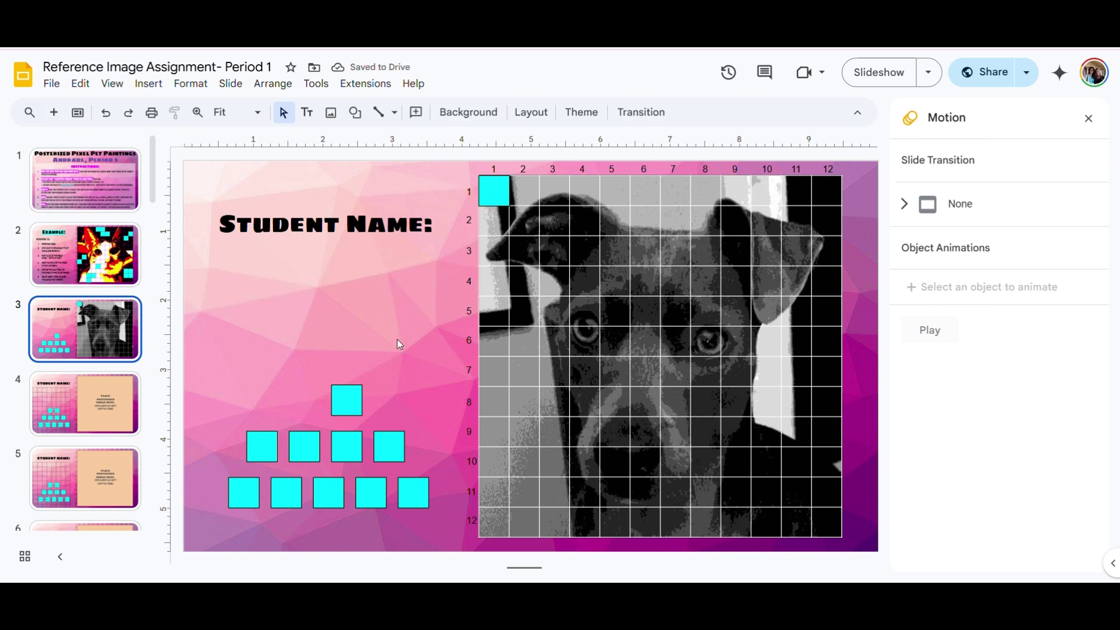
# Step: Add a second cyan square and arrange the two to cover column 2, row 1 and column 1, row 2
pyautogui.click(351, 407)
pyautogui.moveTo(354, 409); pyautogui.dragTo(530, 228)
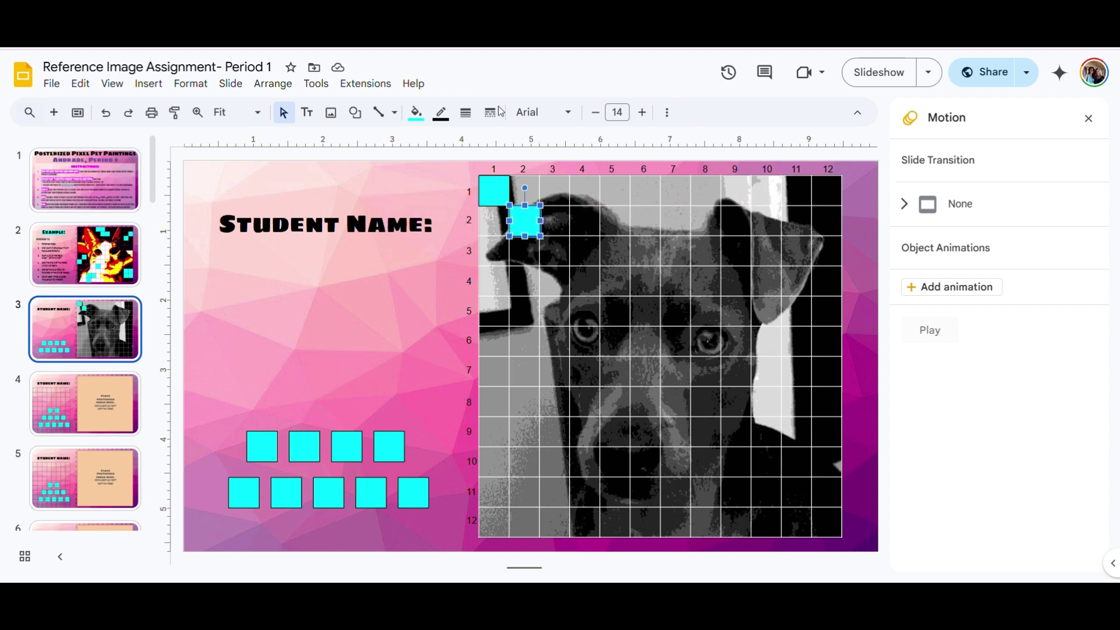
pyautogui.moveTo(530, 220); pyautogui.dragTo(493, 218)
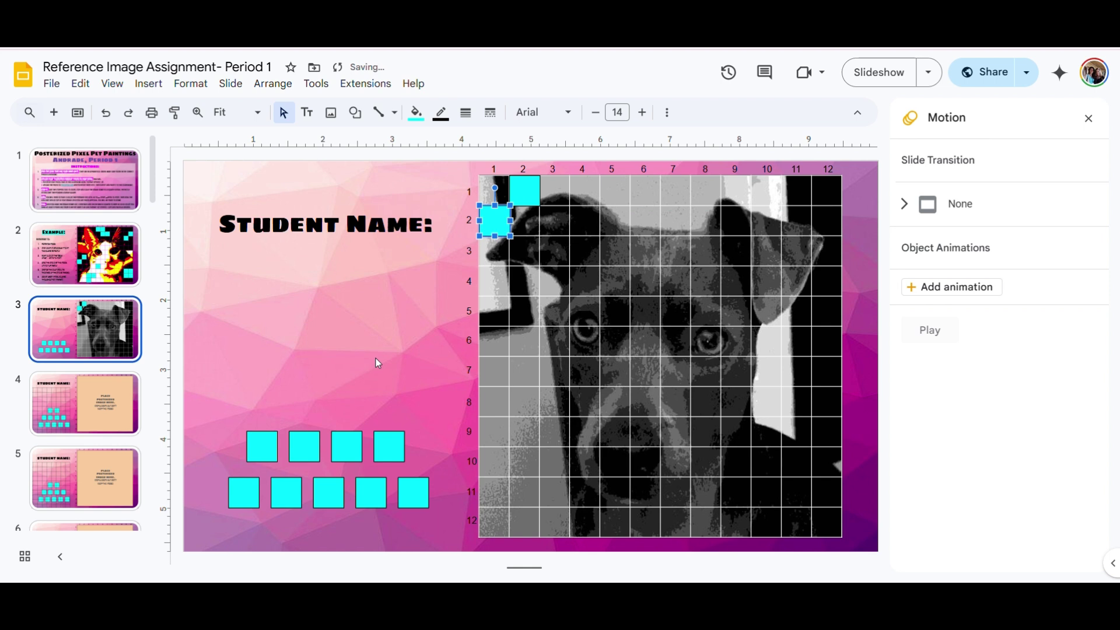
pyautogui.click(450, 293)
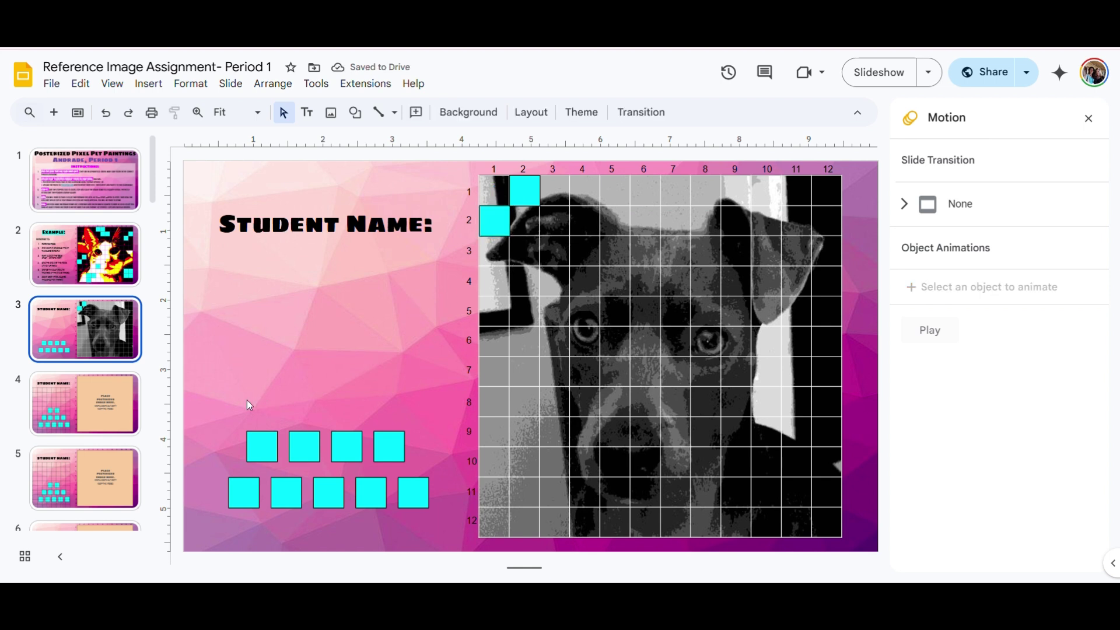
# Step: Place a cyan square at column 5, row 1 and paste copies over background cells along the grid's upper, right and lower edges
pyautogui.moveTo(258, 448); pyautogui.dragTo(612, 191)
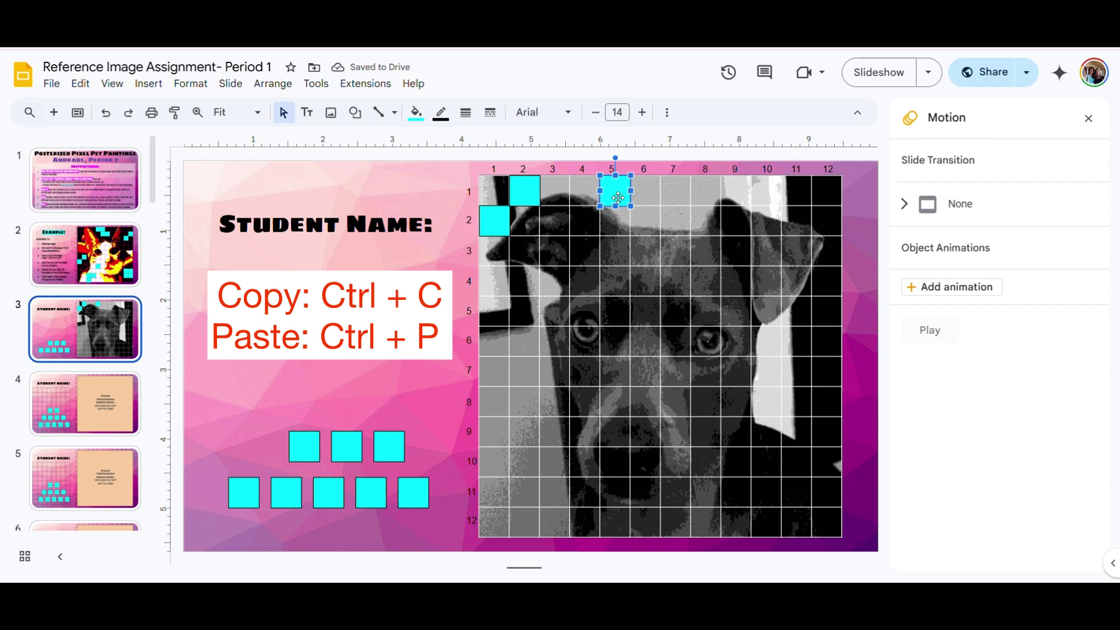
pyautogui.hotkey('ctrl', 'v')
pyautogui.moveTo(618, 198); pyautogui.dragTo(785, 336)
pyautogui.hotkey('ctrl', 'v')
pyautogui.hotkey('ctrl', 'v')
pyautogui.hotkey('ctrl', 'v')
pyautogui.hotkey('ctrl', 'v')
pyautogui.hotkey('ctrl', 'v')
pyautogui.hotkey('ctrl', 'v')
pyautogui.hotkey('ctrl', 'v')
pyautogui.moveTo(799, 349); pyautogui.dragTo(617, 526)
pyautogui.hotkey('ctrl', 'v')
pyautogui.hotkey('ctrl', 'v')
pyautogui.hotkey('ctrl', 'v')
pyautogui.hotkey('ctrl', 'v')
pyautogui.hotkey('ctrl', 'v')
pyautogui.moveTo(636, 533); pyautogui.dragTo(565, 493)
# Step: Move six spare cyan squares onto column 1 rows 8 and 11, column 2 rows 5, 7 and 10, and column 9 row 11
pyautogui.moveTo(389, 447); pyautogui.dragTo(524, 463)
pyautogui.moveTo(347, 447); pyautogui.dragTo(495, 491)
pyautogui.moveTo(295, 442); pyautogui.dragTo(486, 398)
pyautogui.moveTo(413, 493); pyautogui.dragTo(525, 372)
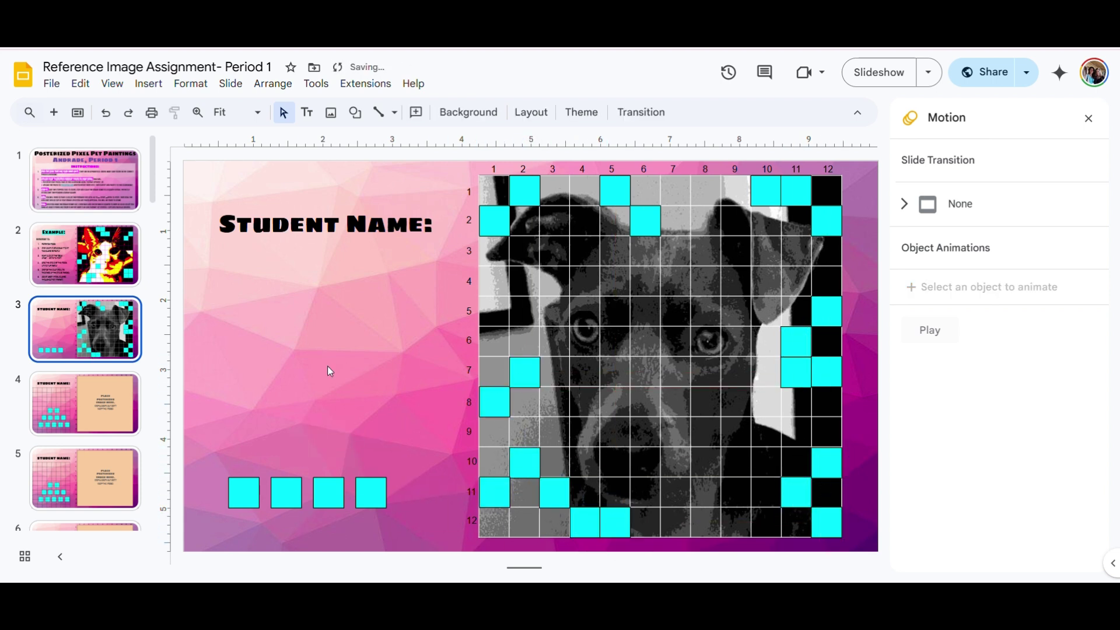
pyautogui.moveTo(371, 492); pyautogui.dragTo(524, 311)
pyautogui.moveTo(328, 493); pyautogui.dragTo(736, 492)
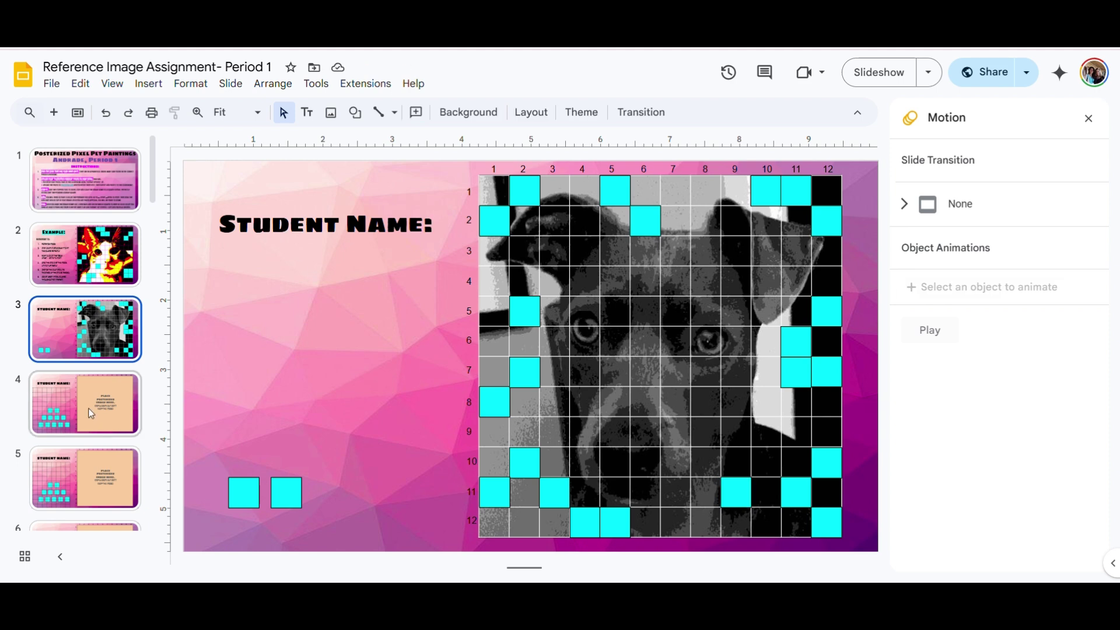
# Step: Insert the photo IMG_8345 from the computer on slide 4 and position it over the "Place Posterized Image Here" square
pyautogui.click(91, 413)
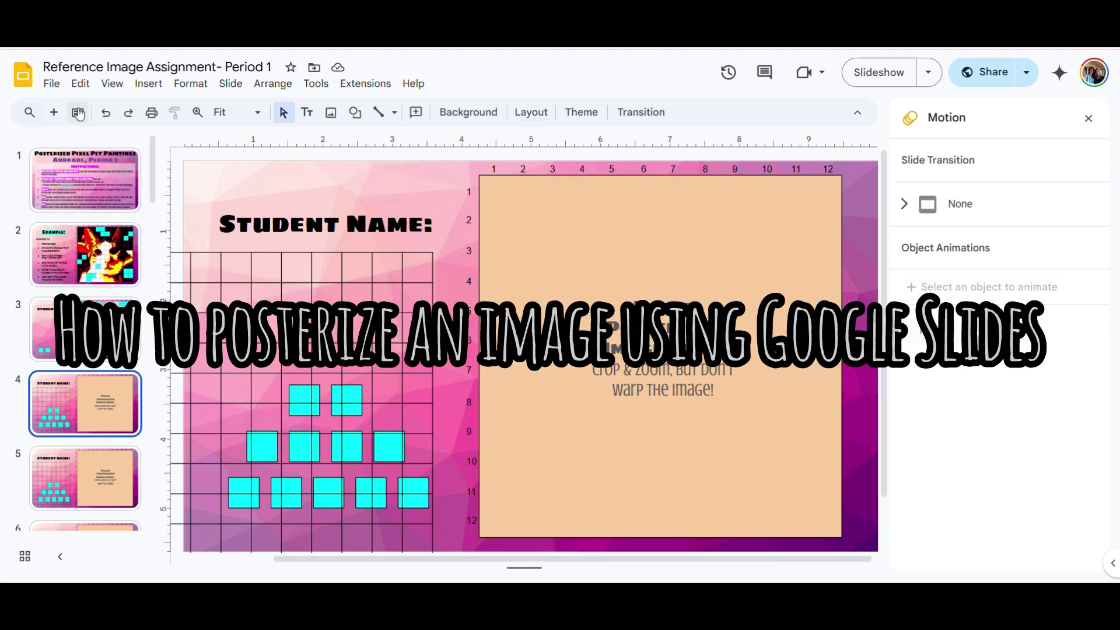
pyautogui.click(149, 83)
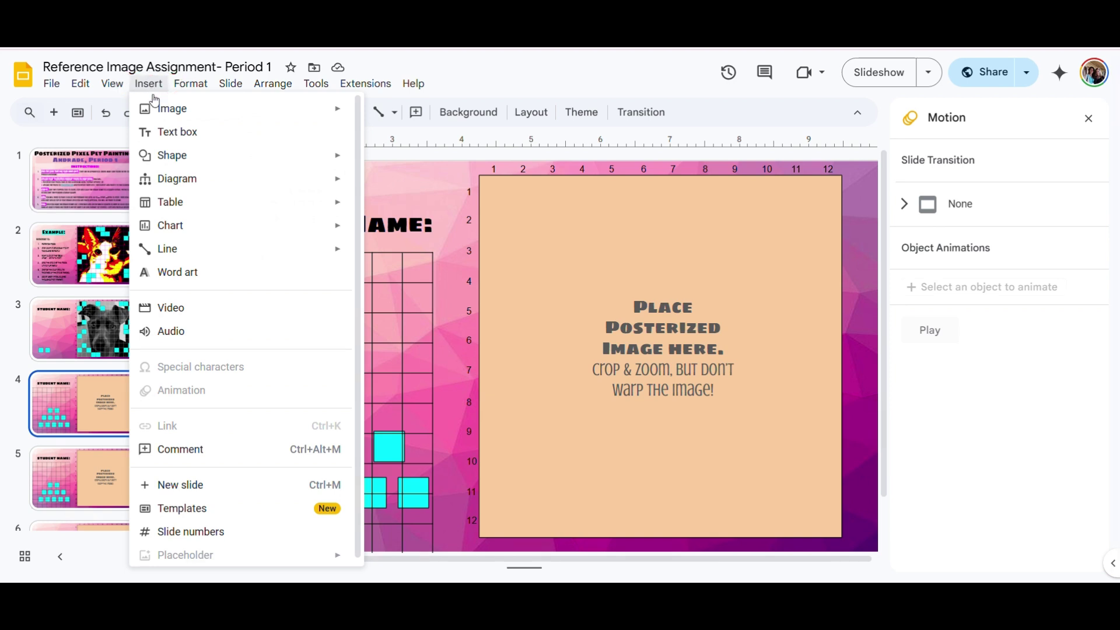
pyautogui.moveTo(159, 106)
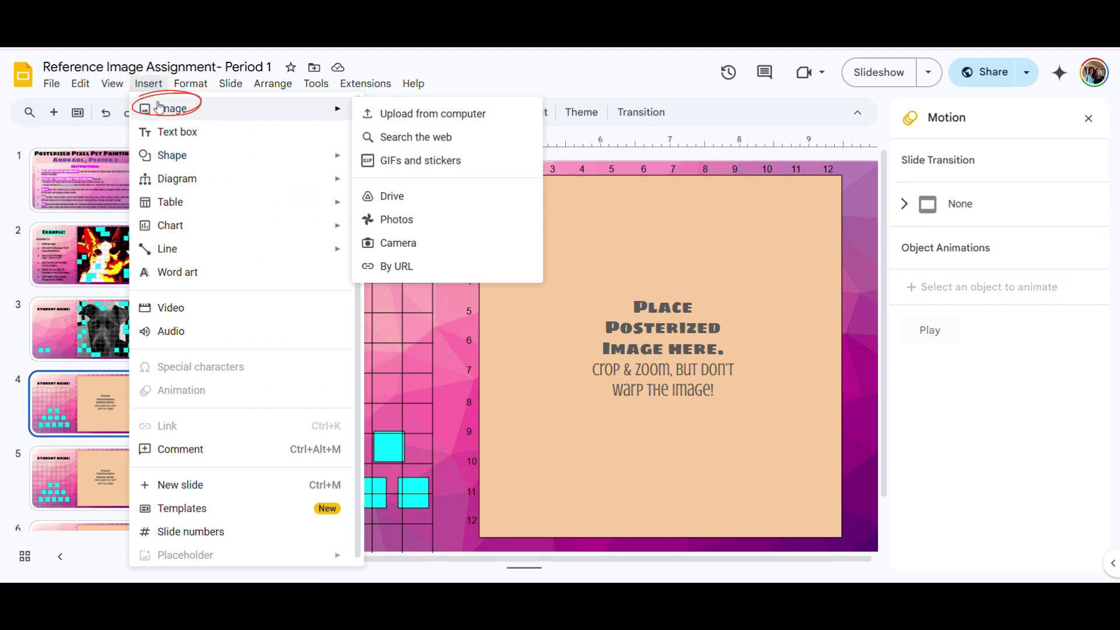
pyautogui.click(424, 116)
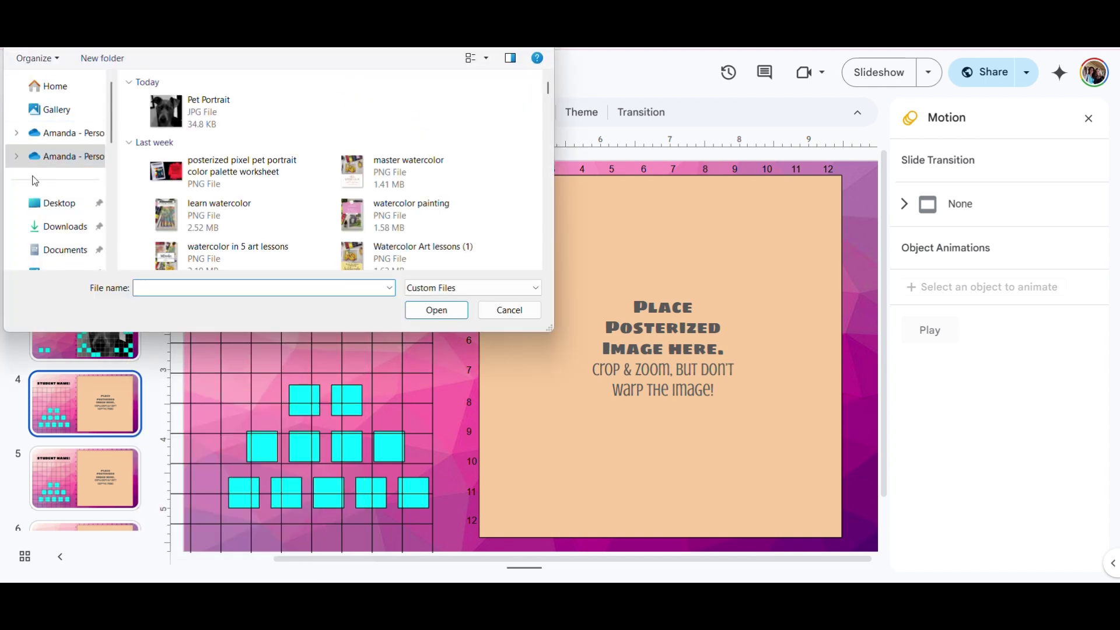
pyautogui.click(51, 203)
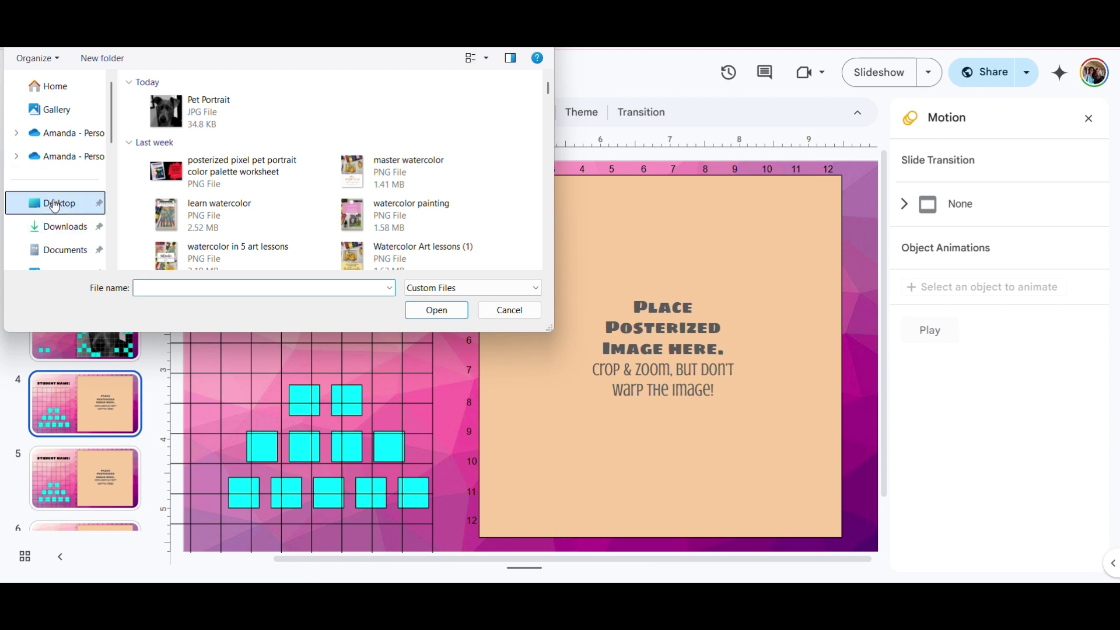
pyautogui.doubleClick(167, 223)
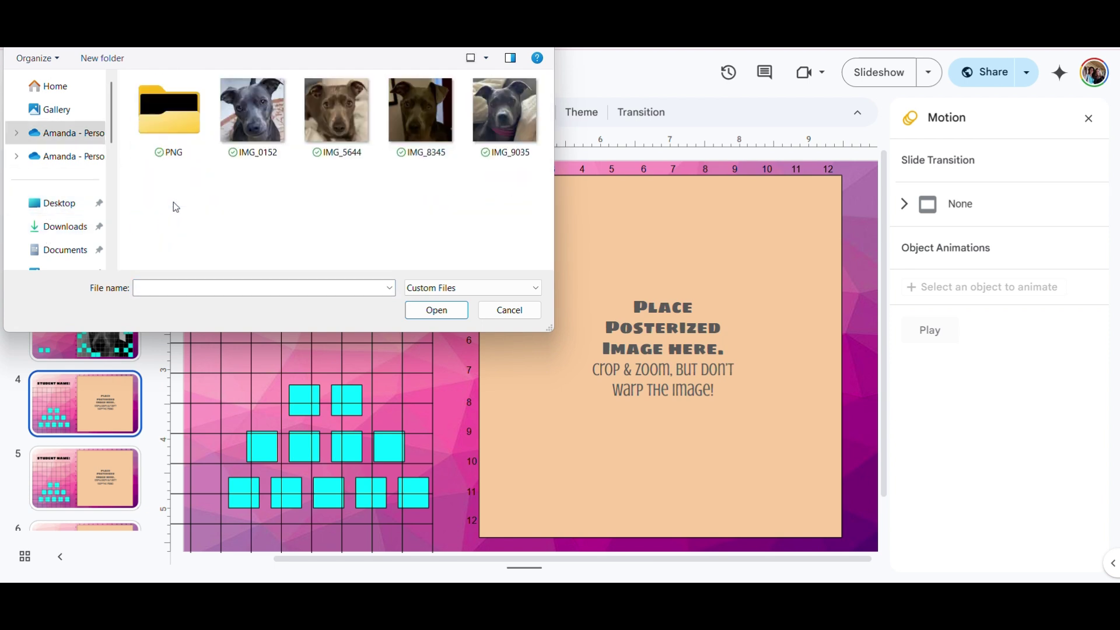
pyautogui.click(428, 120)
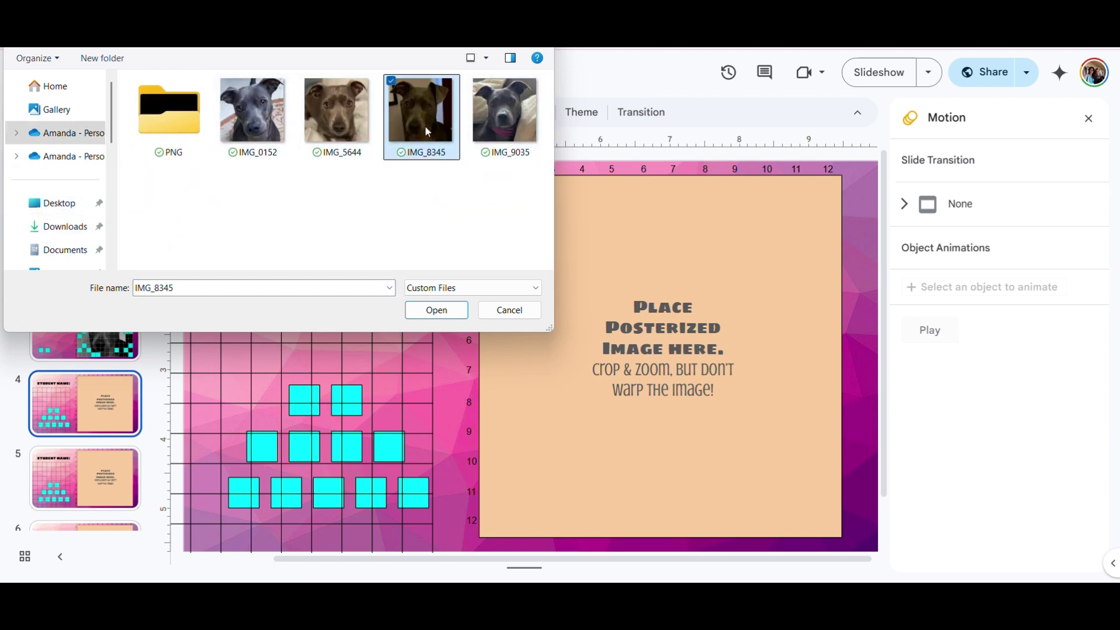
pyautogui.click(441, 310)
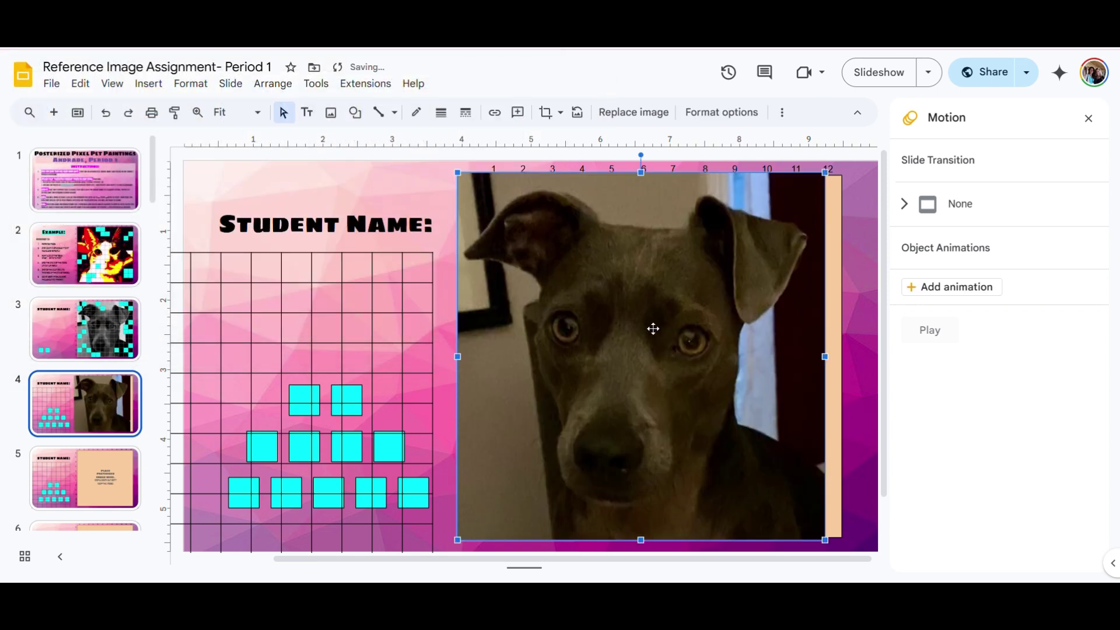
pyautogui.moveTo(653, 327); pyautogui.dragTo(662, 335)
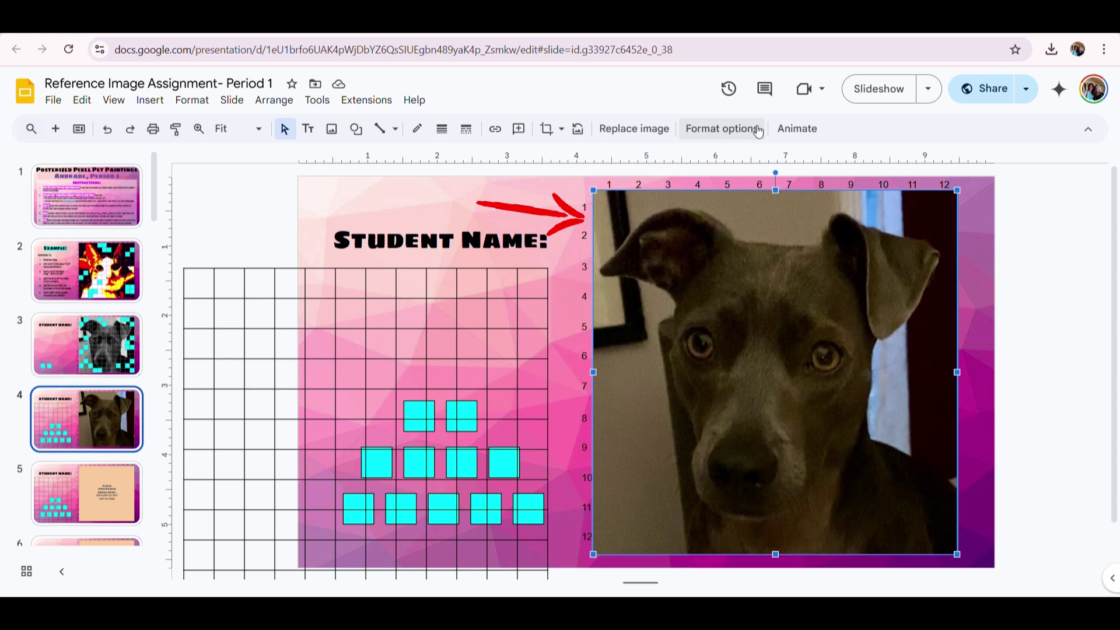
# Step: Open the dog photo's format options with its adjustments expanded and recolor the photo with the Light 2 preset
pyautogui.click(726, 134)
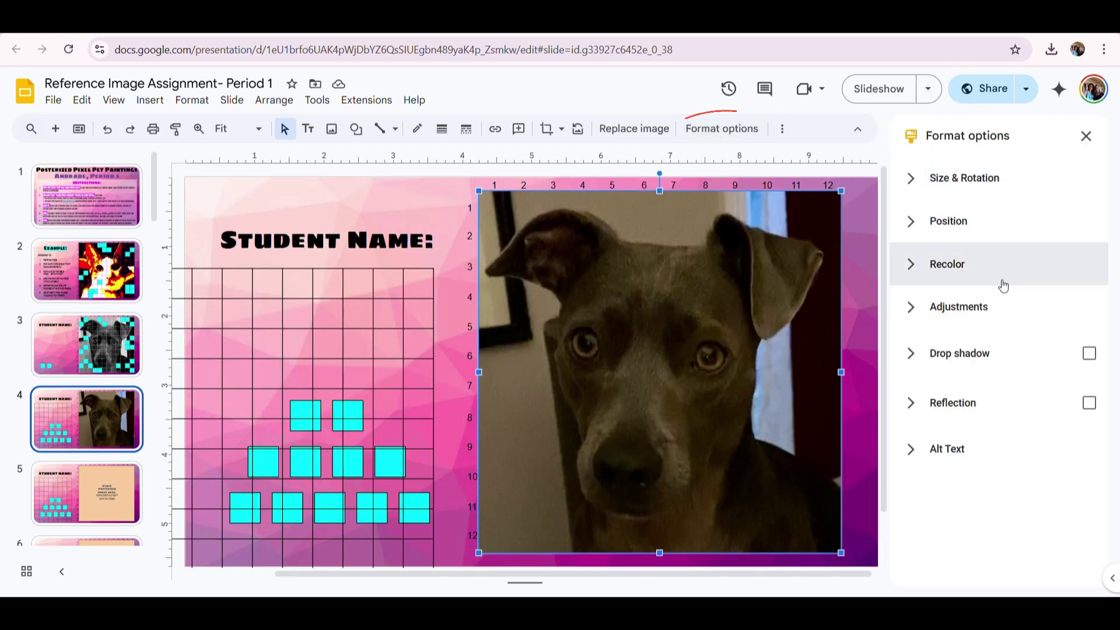
pyautogui.click(960, 306)
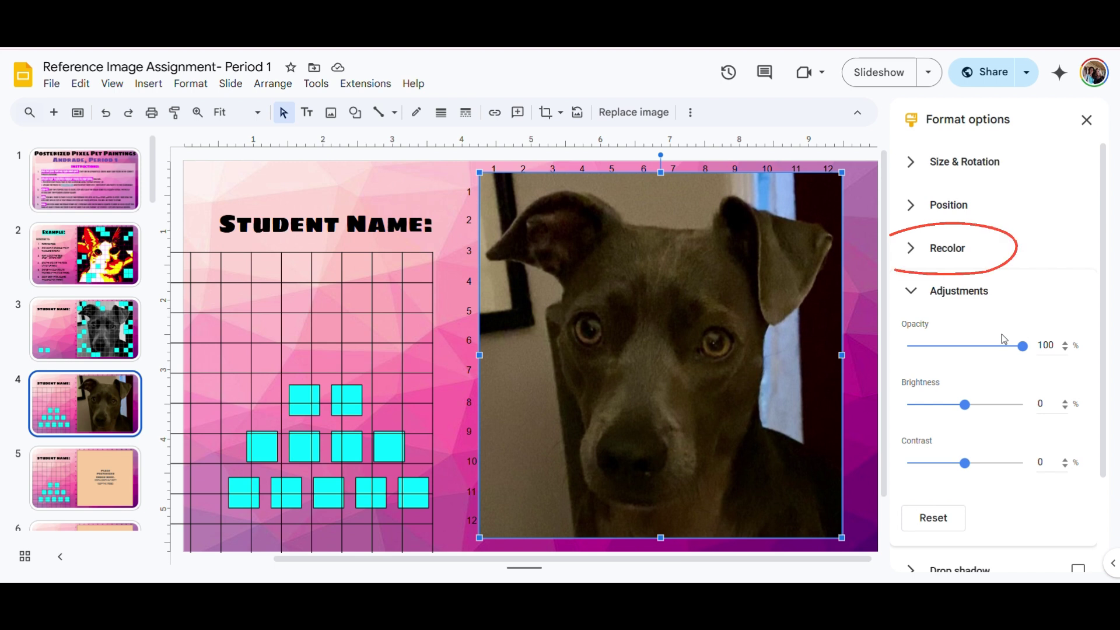
pyautogui.click(916, 251)
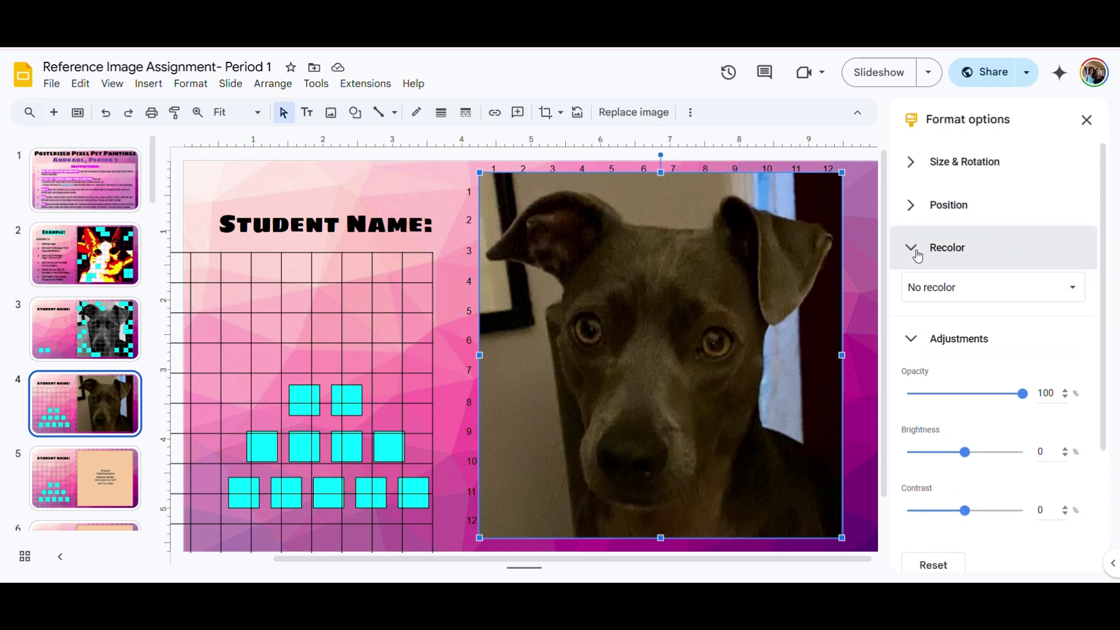
pyautogui.click(945, 292)
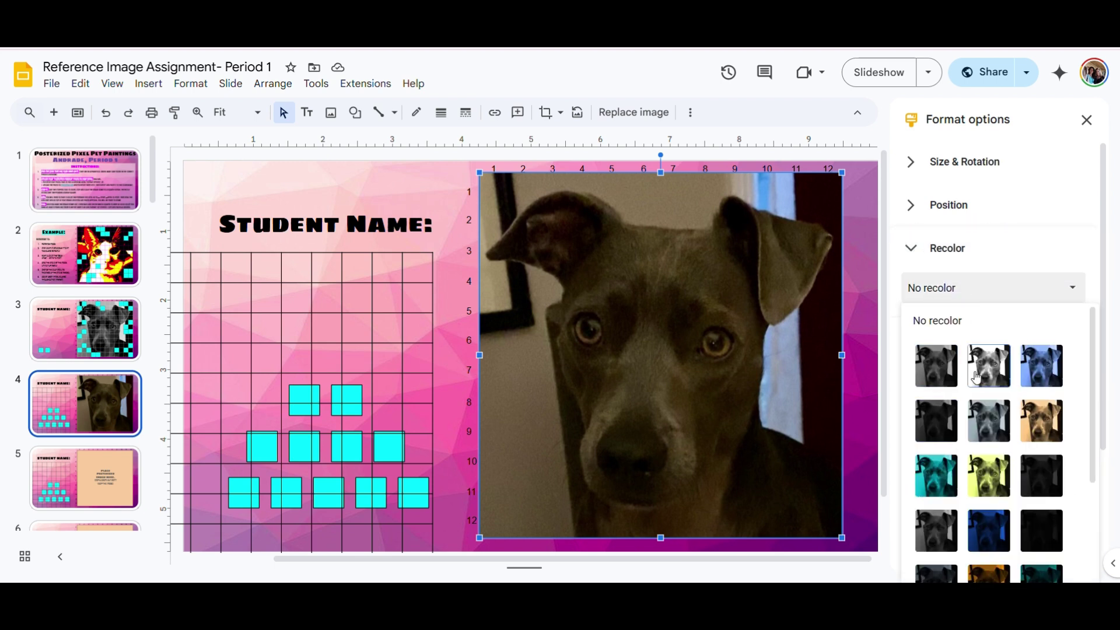
pyautogui.click(986, 376)
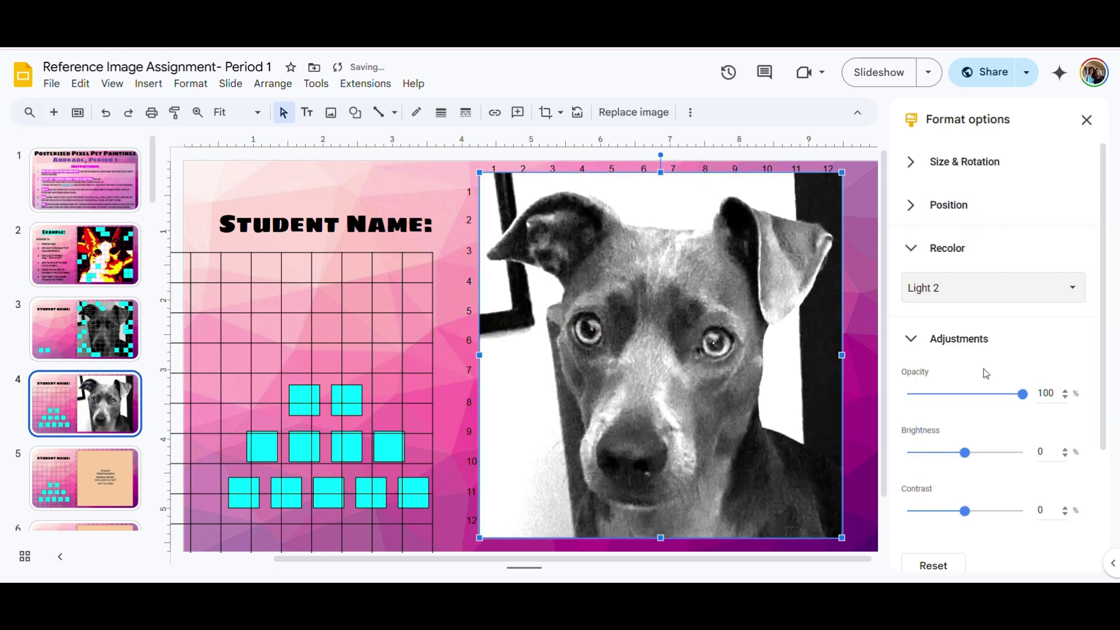
# Step: Try the Light 1 recolor on the dog photo, replace it with Light 5, and look through the remaining presets
pyautogui.click(957, 292)
pyautogui.click(940, 366)
pyautogui.click(986, 292)
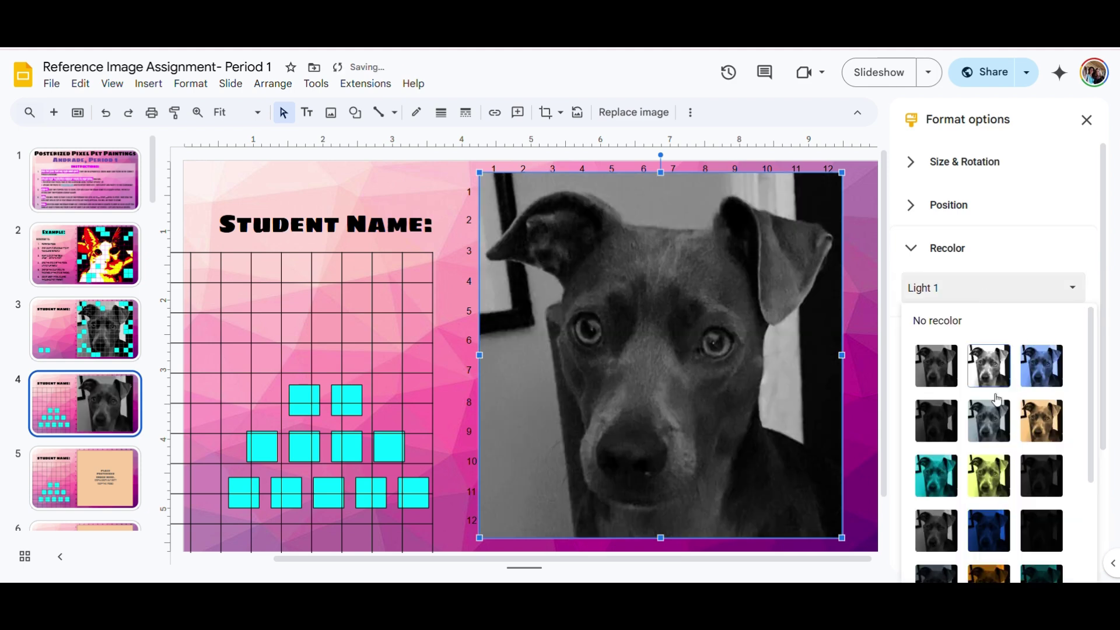
pyautogui.click(989, 419)
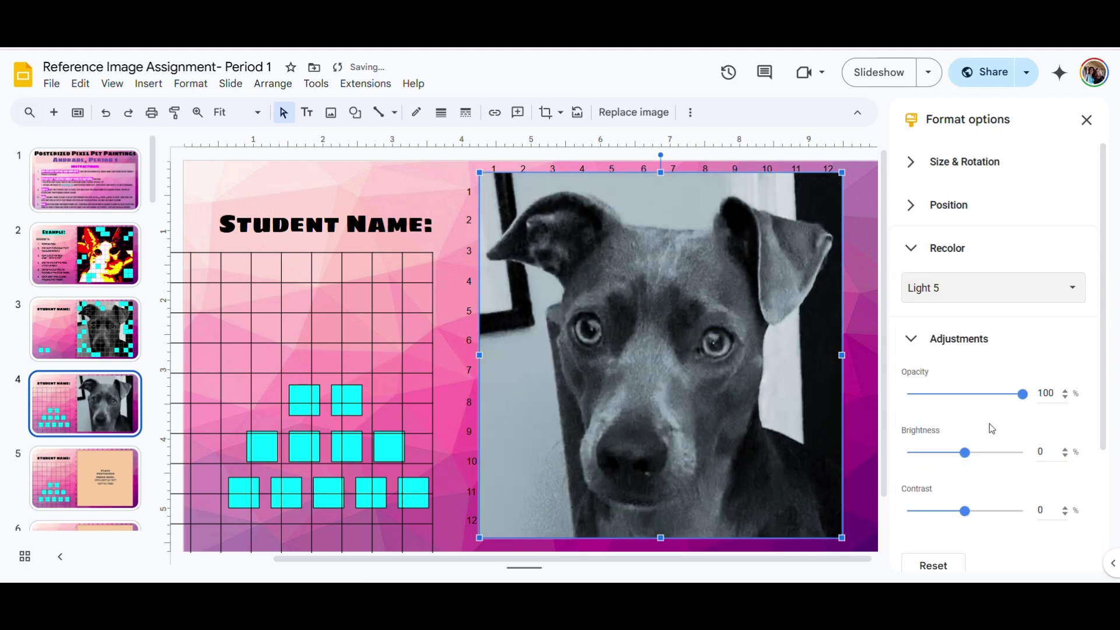
pyautogui.click(975, 303)
pyautogui.scroll(-3, 986, 382)
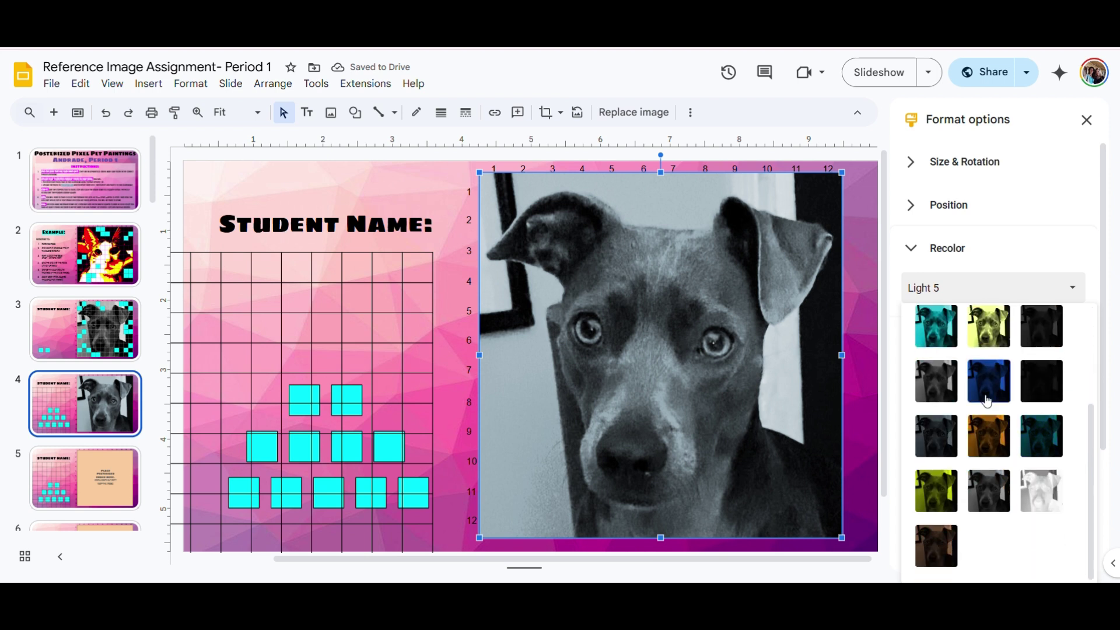
pyautogui.scroll(3, 986, 400)
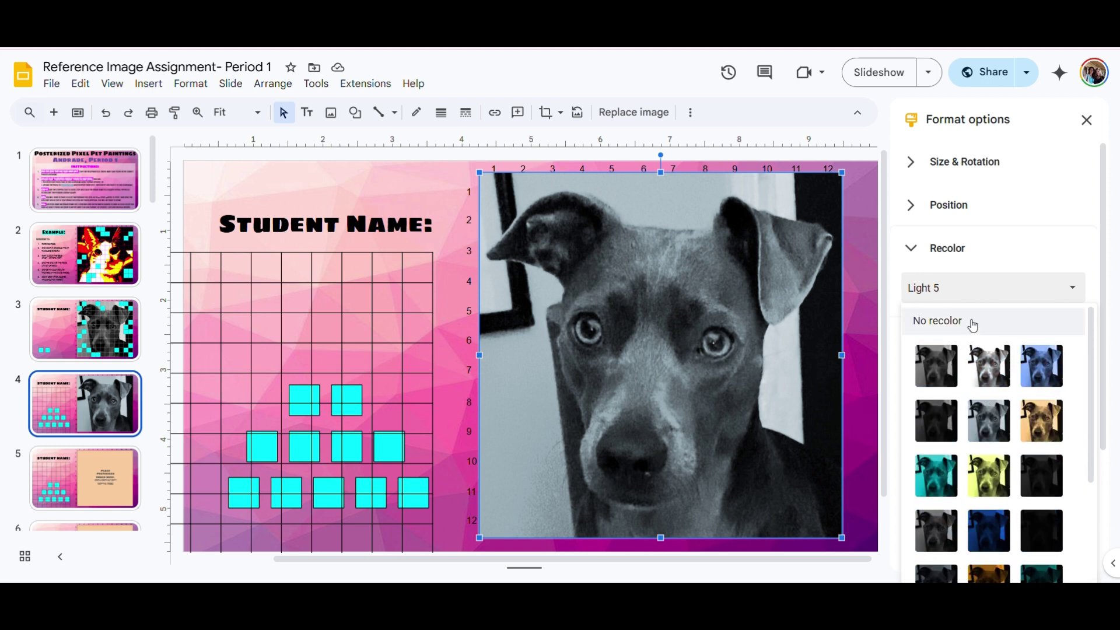
pyautogui.click(984, 298)
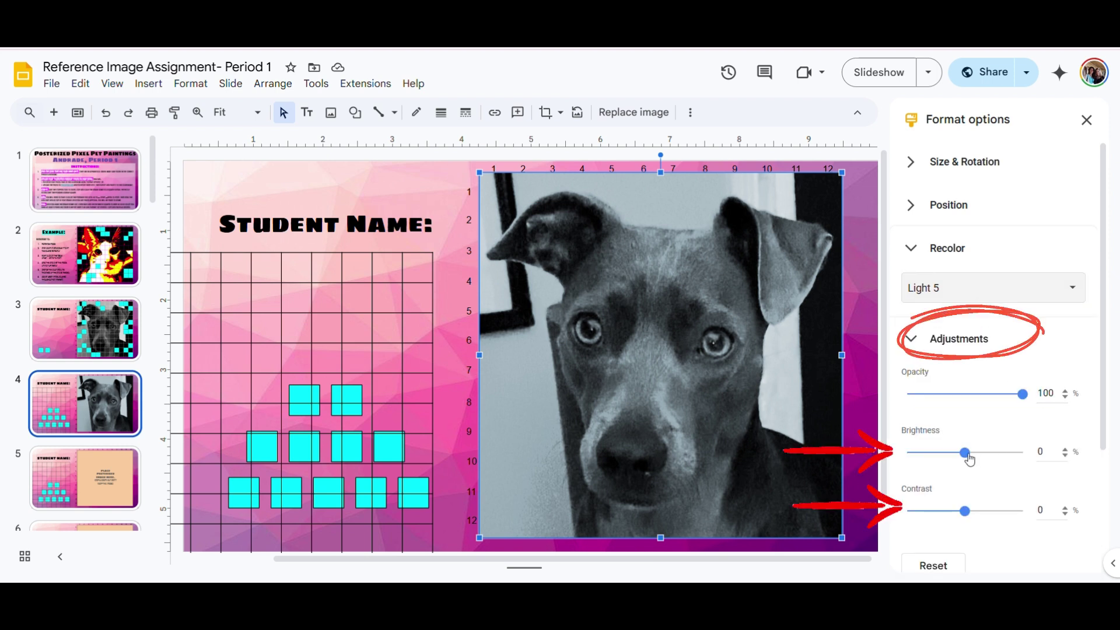
# Step: Set the dog photo's brightness to 41% and its contrast to 46%
pyautogui.moveTo(965, 453); pyautogui.dragTo(985, 457)
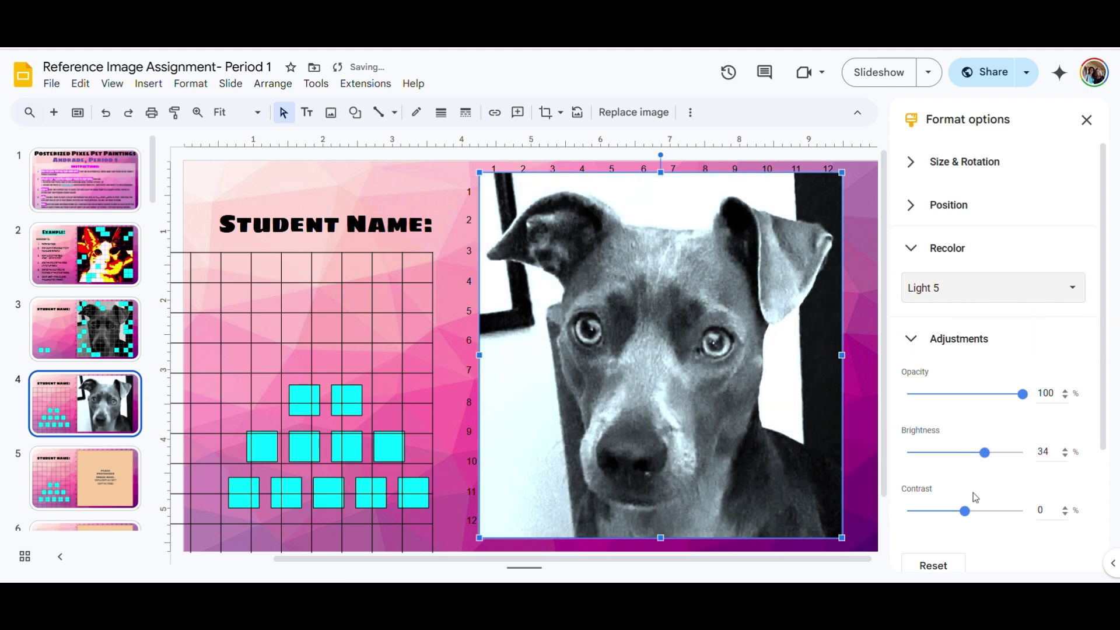
pyautogui.moveTo(968, 518); pyautogui.dragTo(1000, 511)
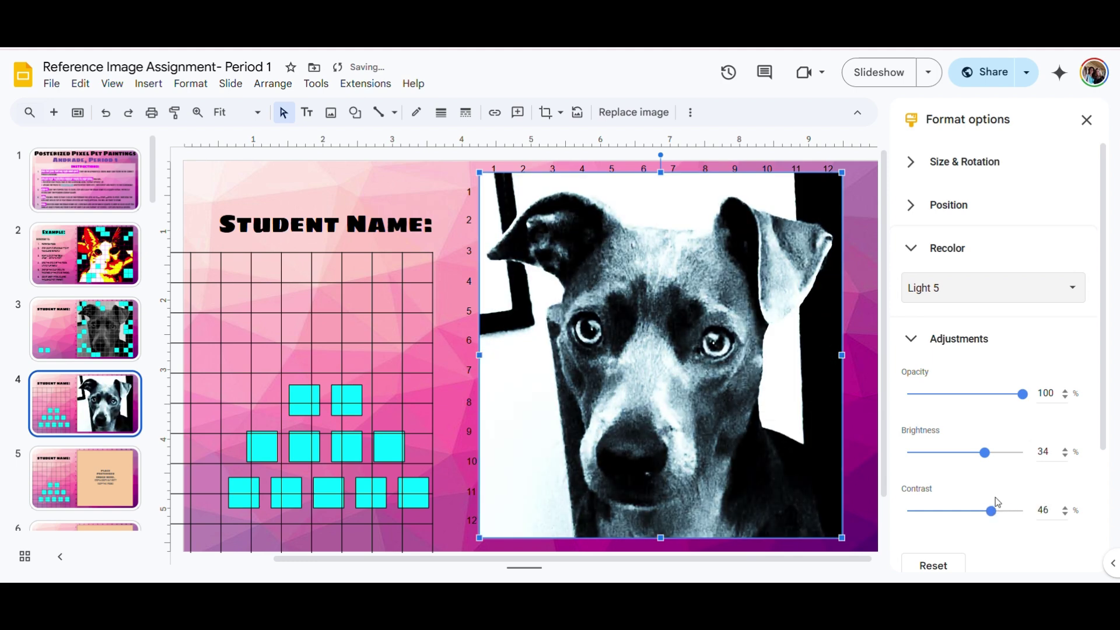
pyautogui.moveTo(985, 453); pyautogui.dragTo(990, 454)
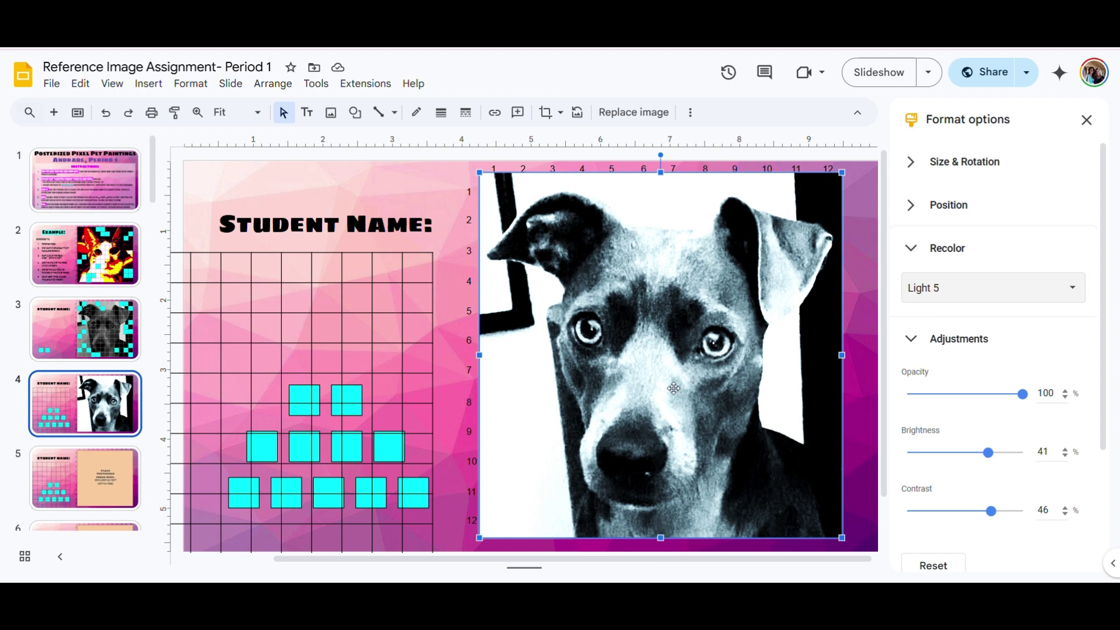
# Step: Move the black grid onto the dog photo, aligned with the column and row numbers, and bring it to the front
pyautogui.click(230, 177)
pyautogui.click(424, 256)
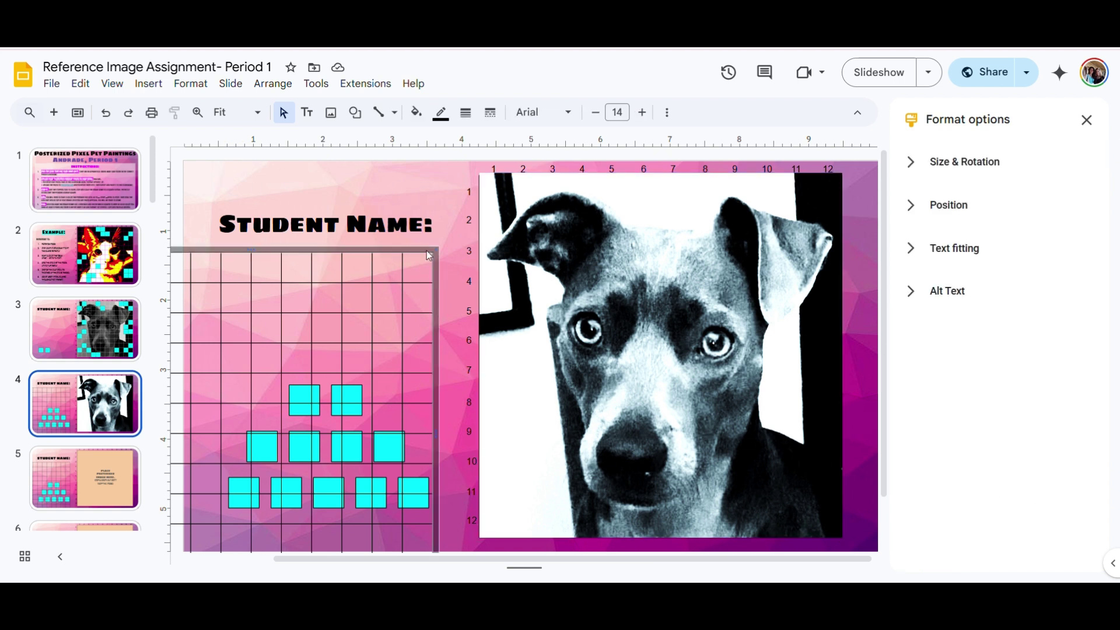
pyautogui.moveTo(407, 249); pyautogui.dragTo(810, 171)
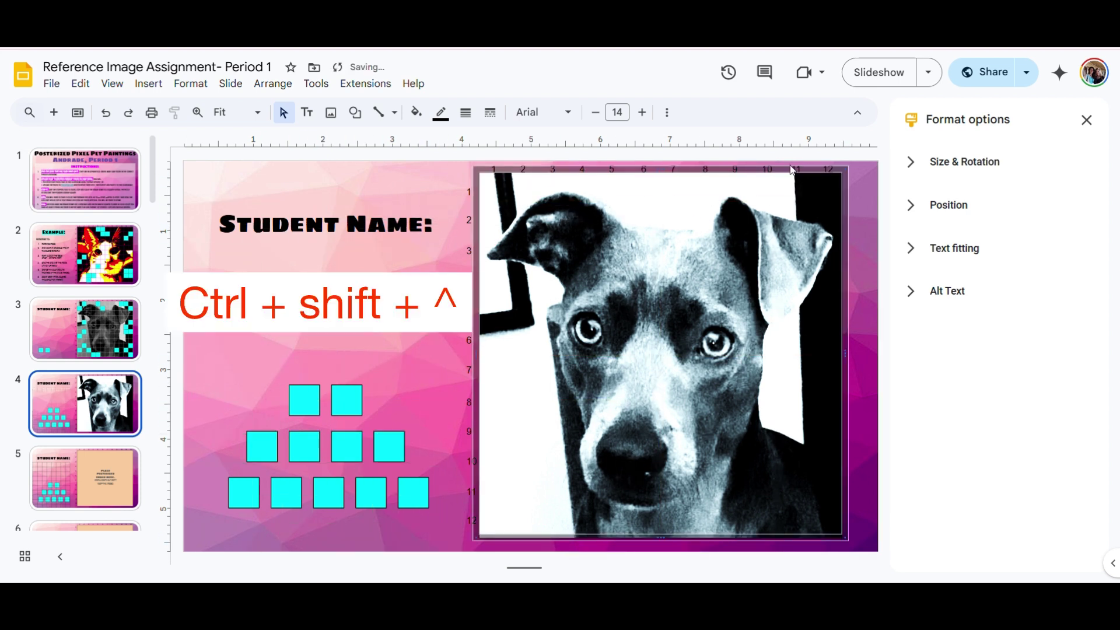
pyautogui.hotkey('ctrl', 'shift', 'Up')
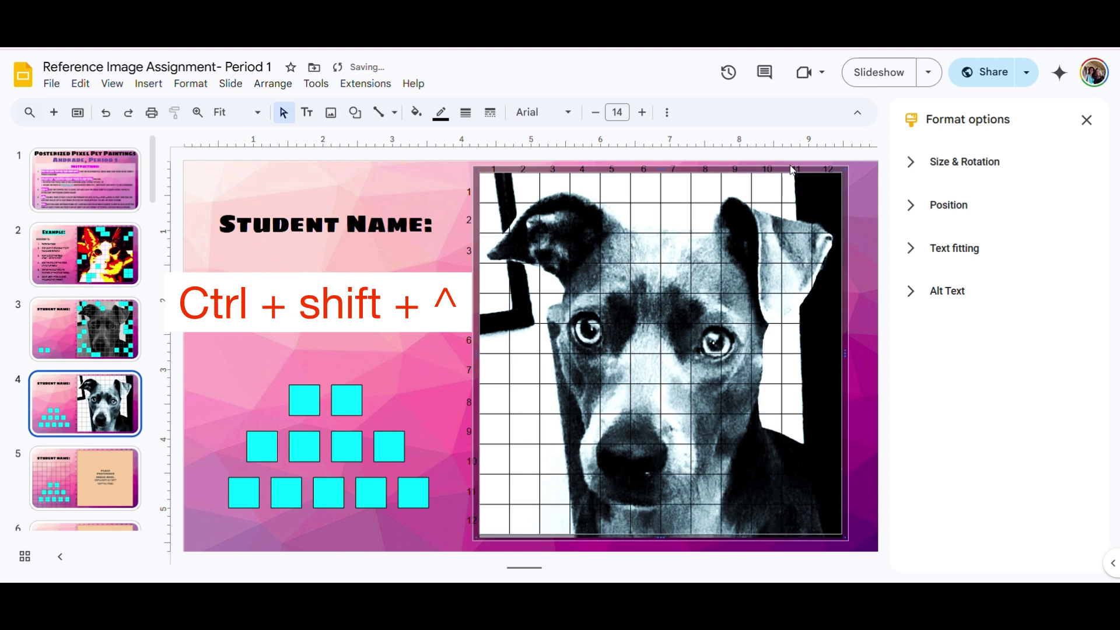
pyautogui.click(350, 321)
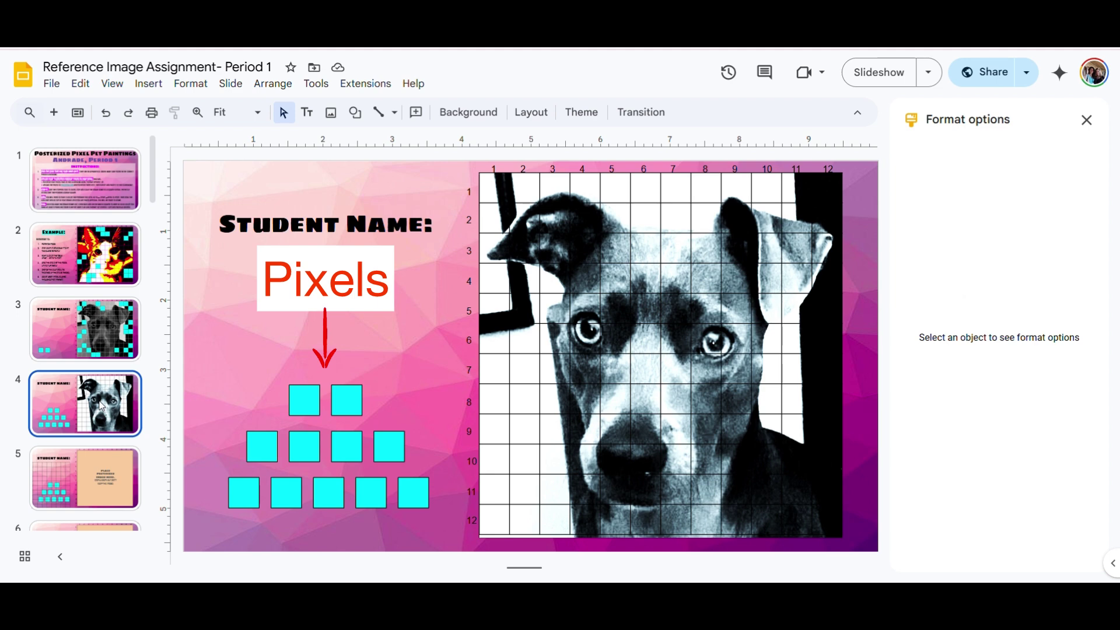
# Step: Switch between slides 3 and 4 to compare the two posterized versions of the gridded dog photo
pyautogui.click(99, 343)
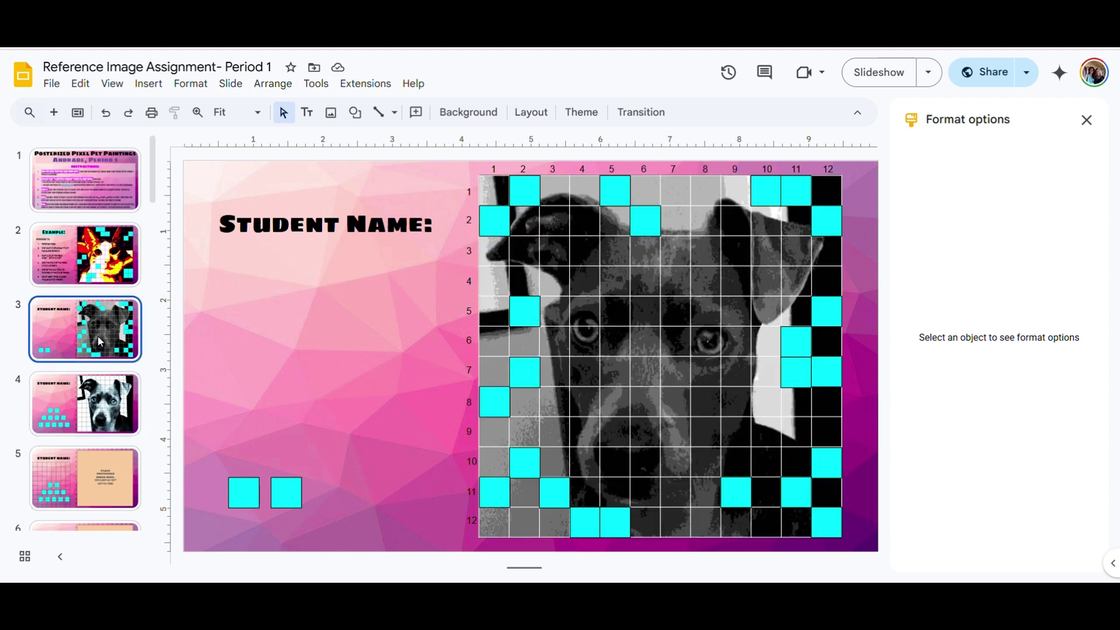
pyautogui.click(107, 397)
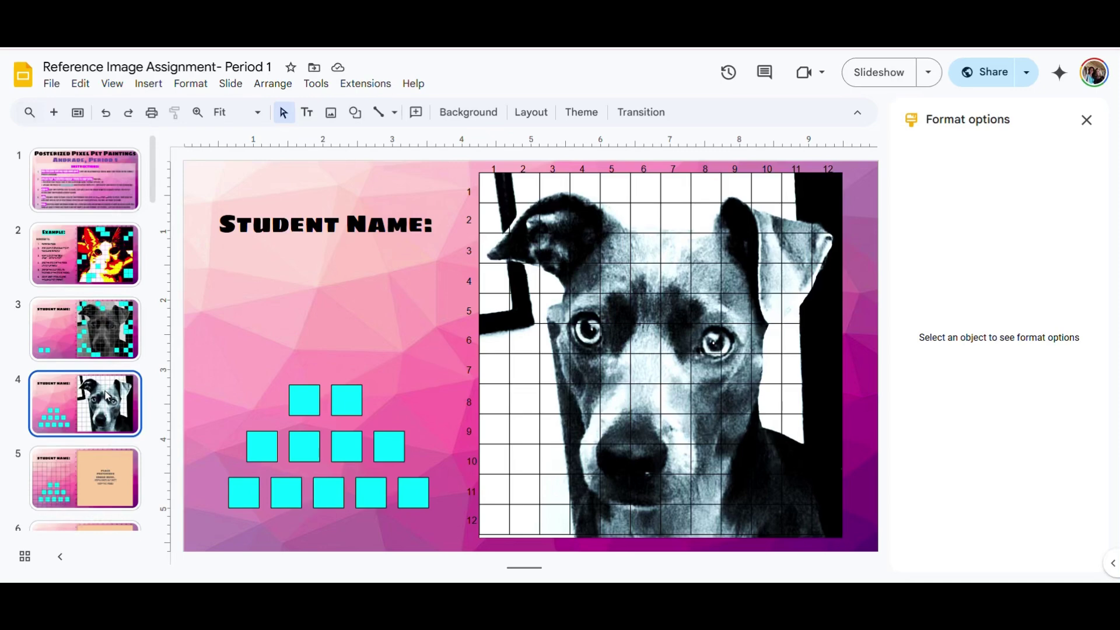
pyautogui.click(93, 346)
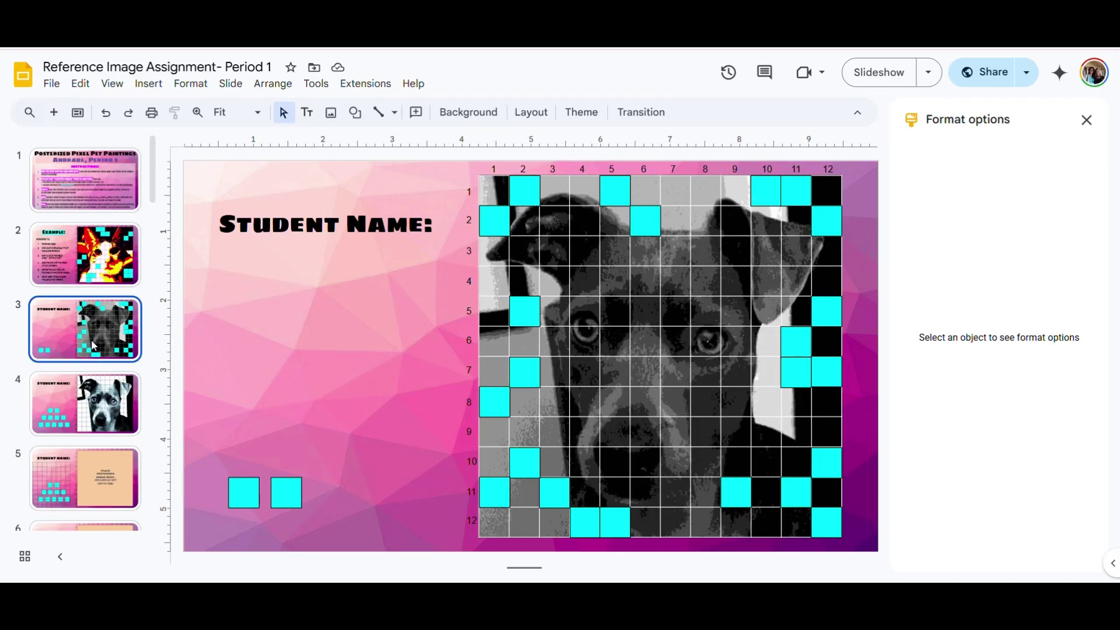
pyautogui.click(99, 408)
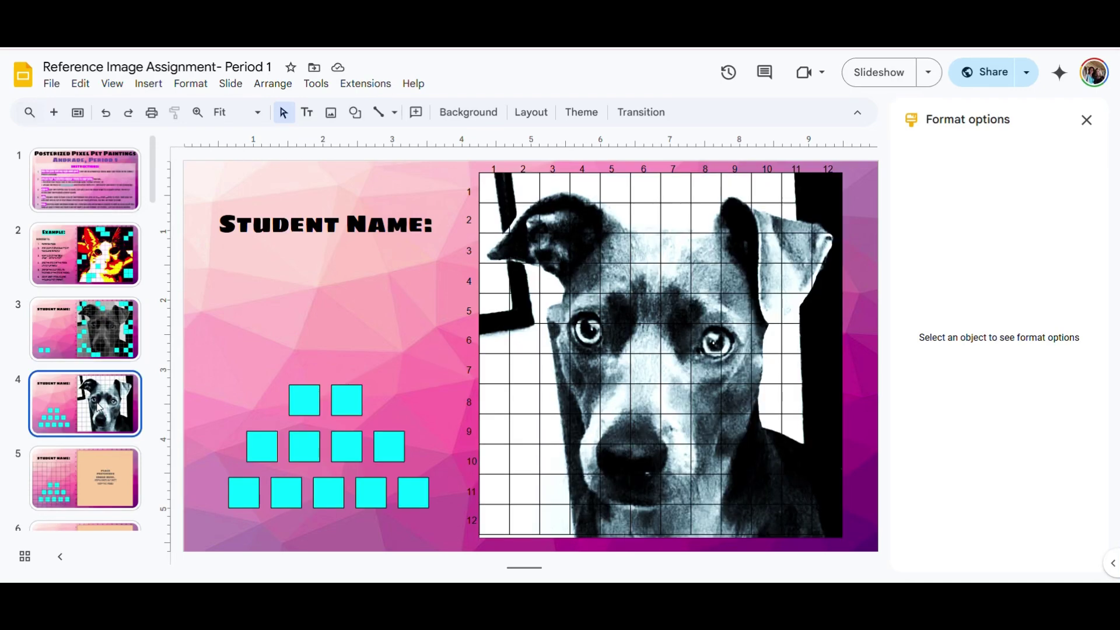
pyautogui.click(86, 344)
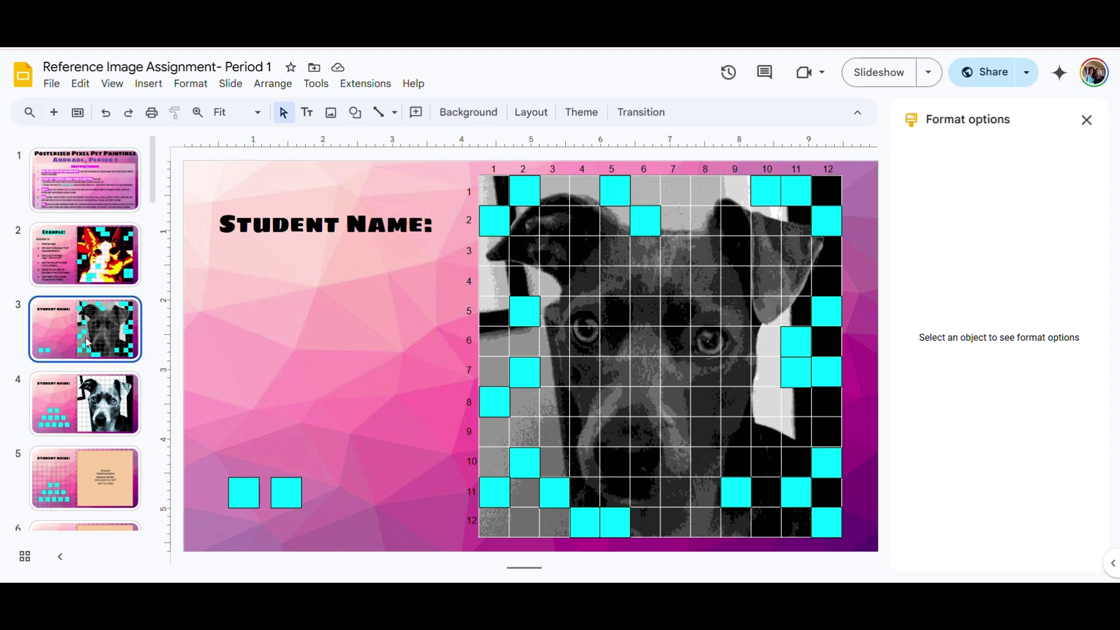